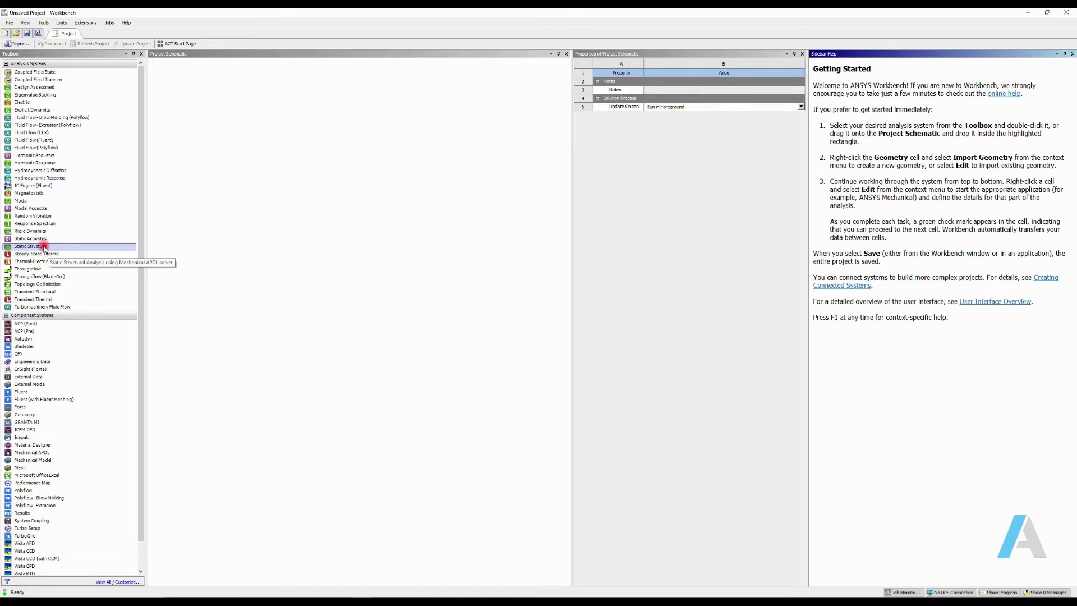
Add a Static Structural system to the project and import valve_body_demo.stp from the Ansys Mechanical Getting Started folder as its geometry
left_click_drag(43, 247, 190, 104)
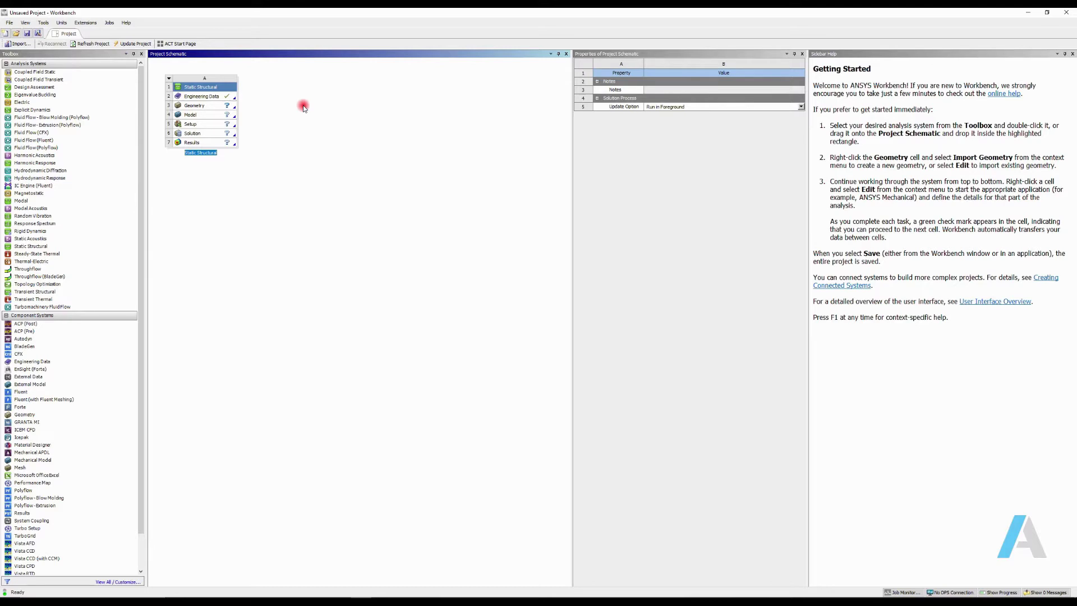
left_click(206, 106)
right_click(207, 106)
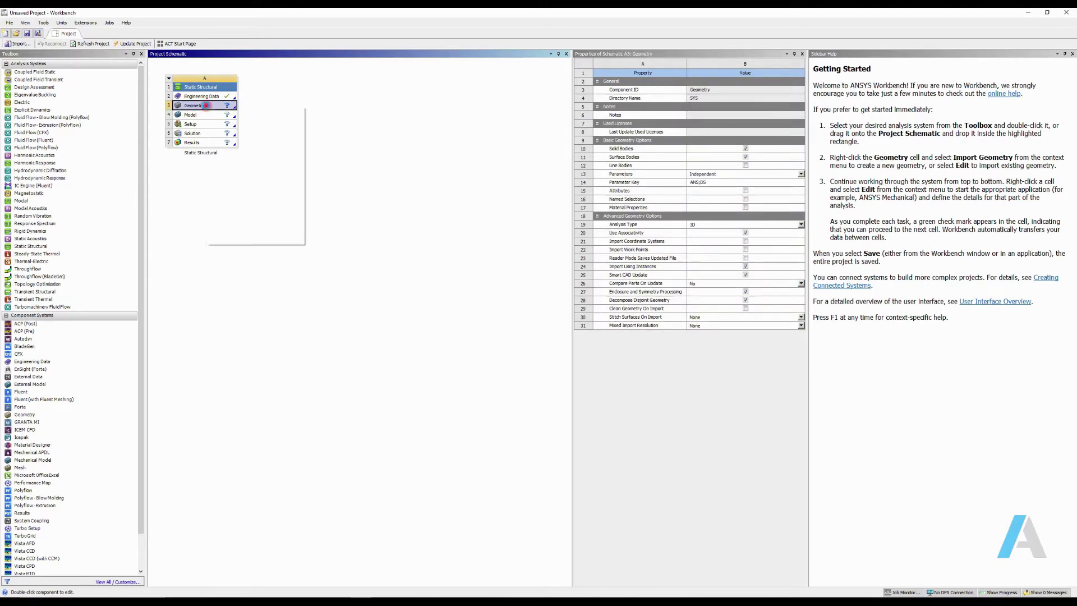
mouse_move(240, 130)
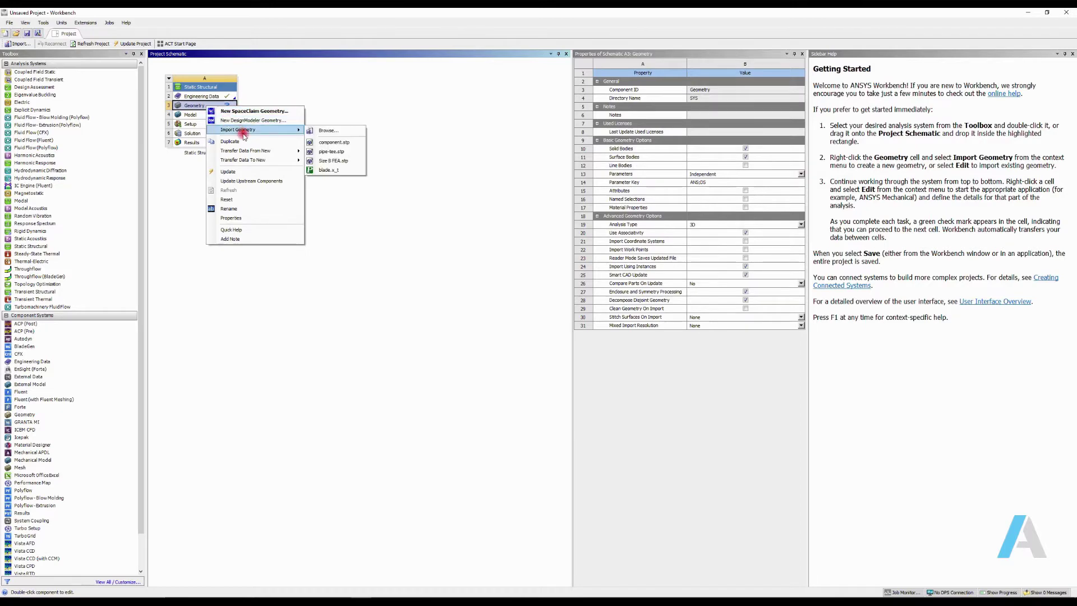
left_click(328, 132)
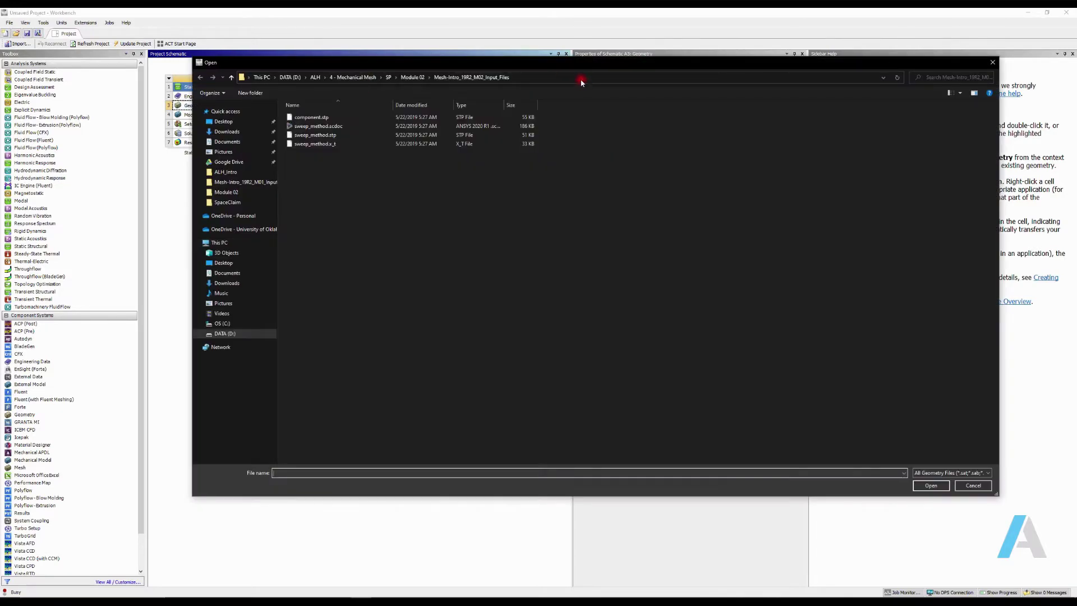
left_click(583, 85)
type("D:\\AOPDS\\Template\\Videos\\Ansys Mechanical Getting Started")
key("Return")
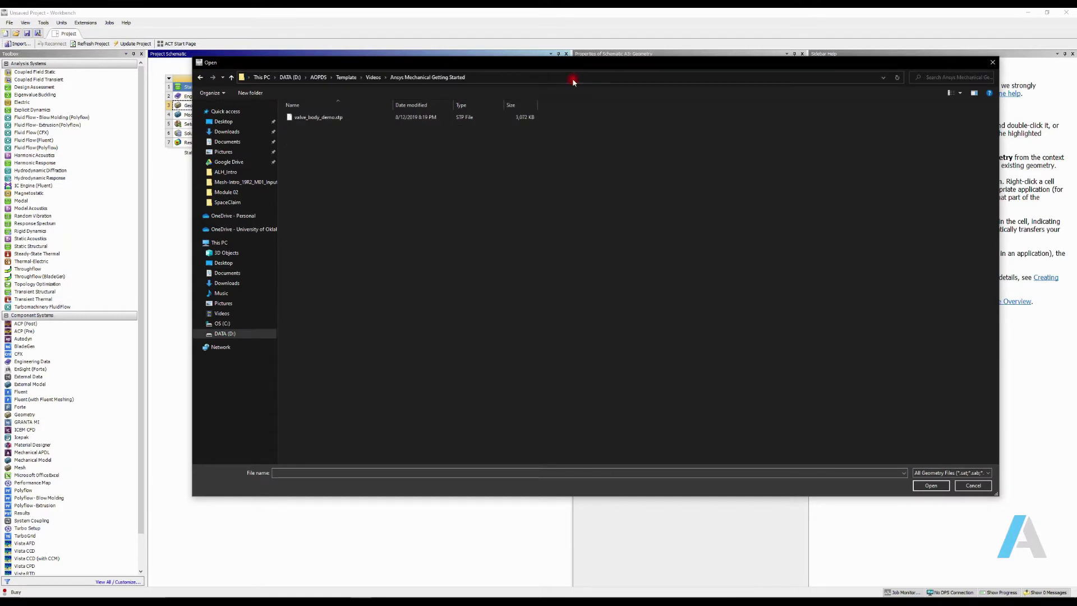
left_click(348, 118)
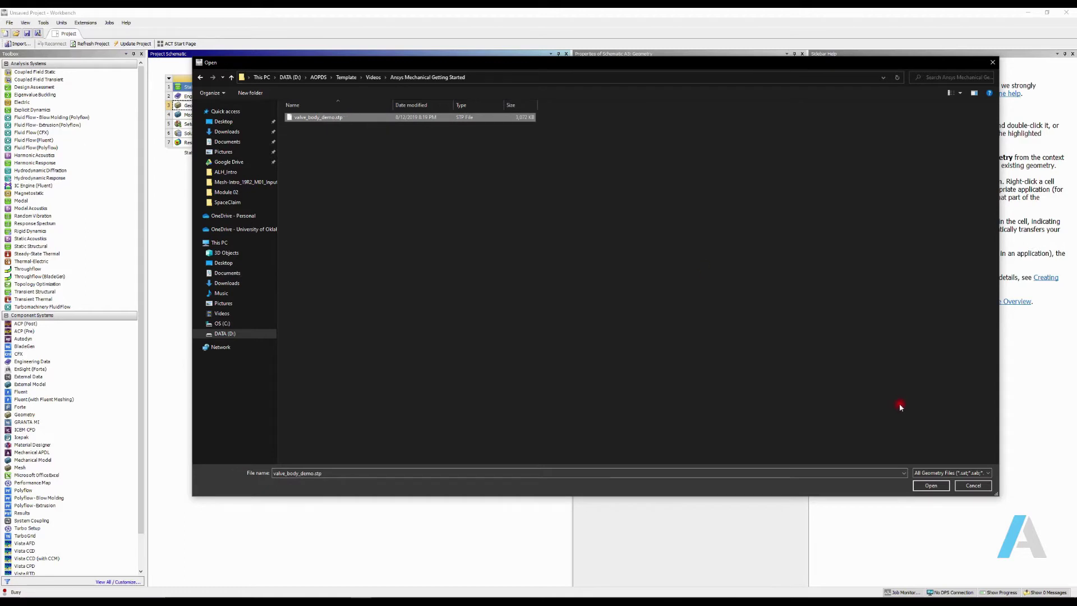
left_click(920, 483)
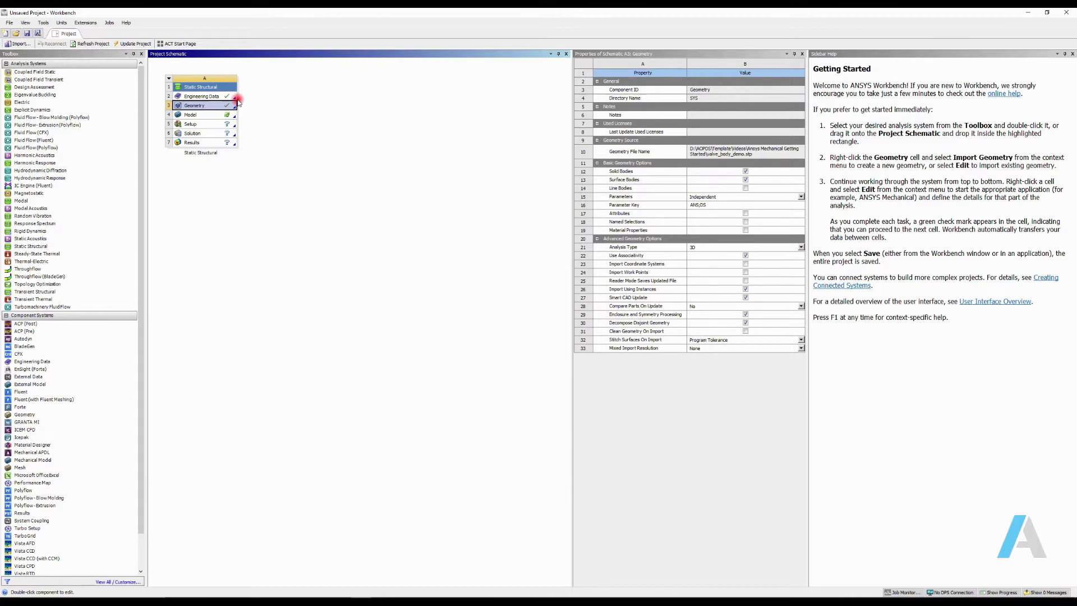
Open the Static Structural system's model for editing in Mechanical
left_click(219, 97)
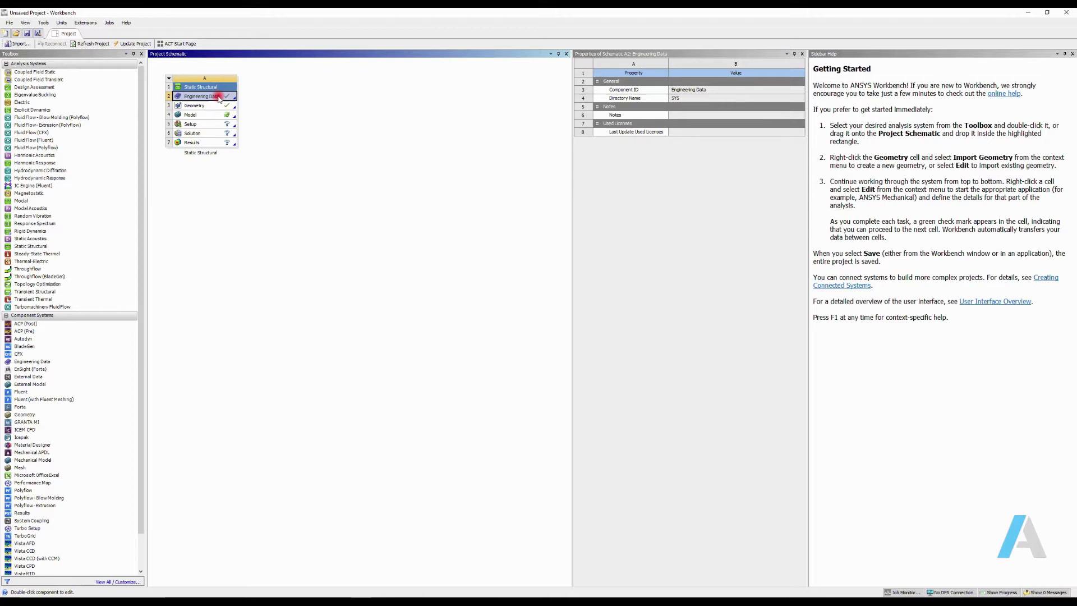
left_click(196, 115)
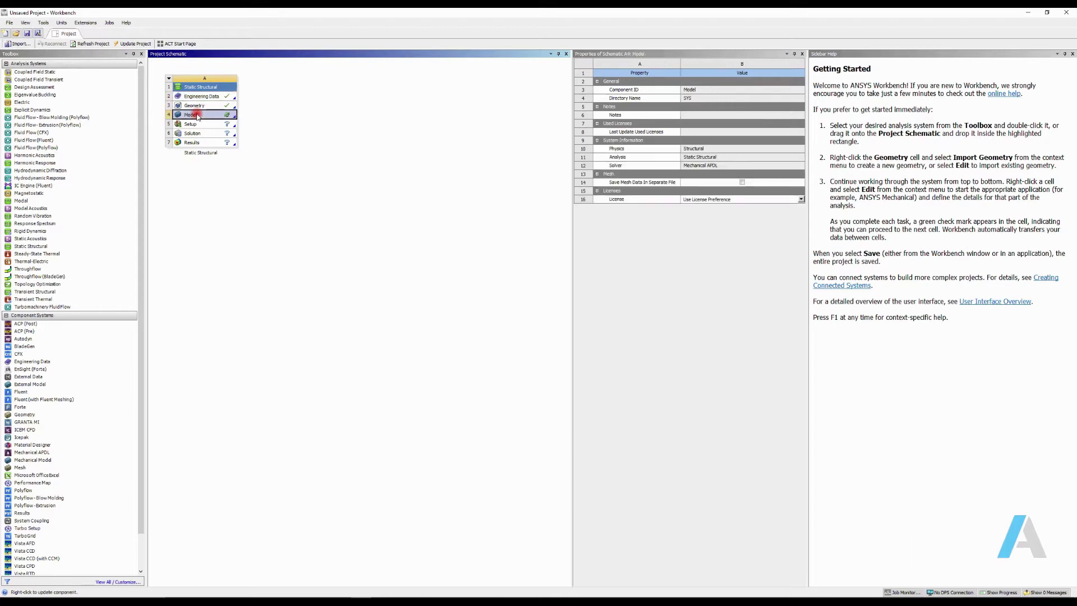
right_click(198, 116)
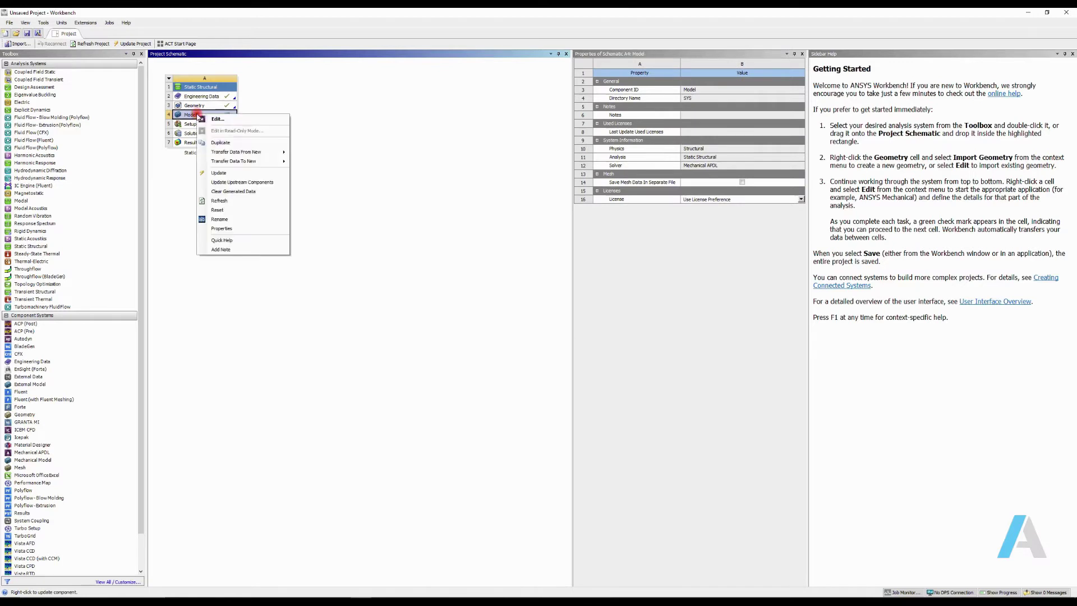
left_click(226, 120)
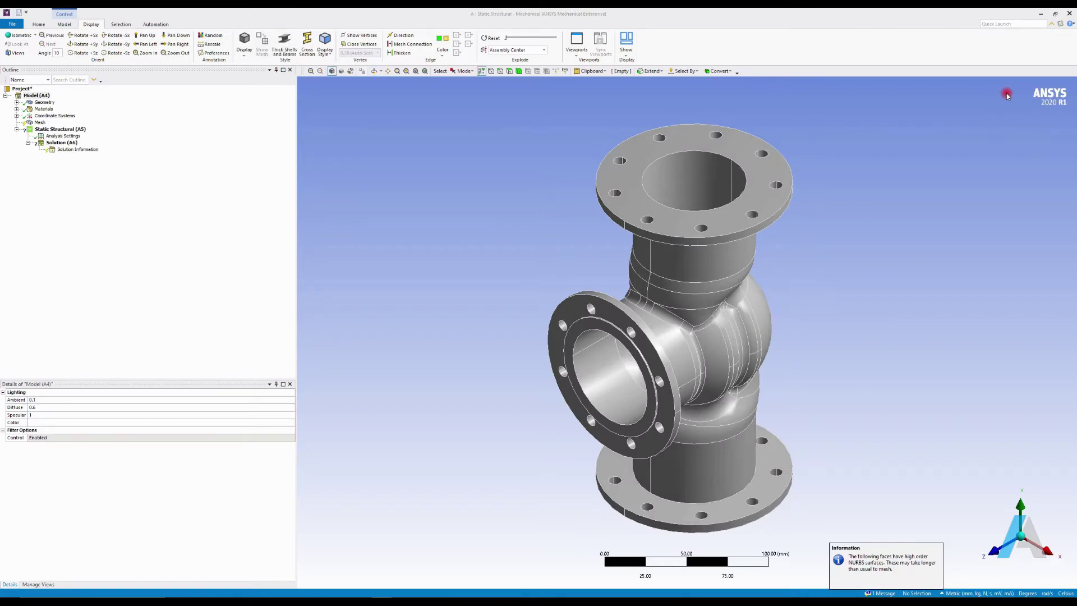
Examine the valve body, its material assignment and the engineering data materials available for it
middle_click_drag(643, 328, 605, 385)
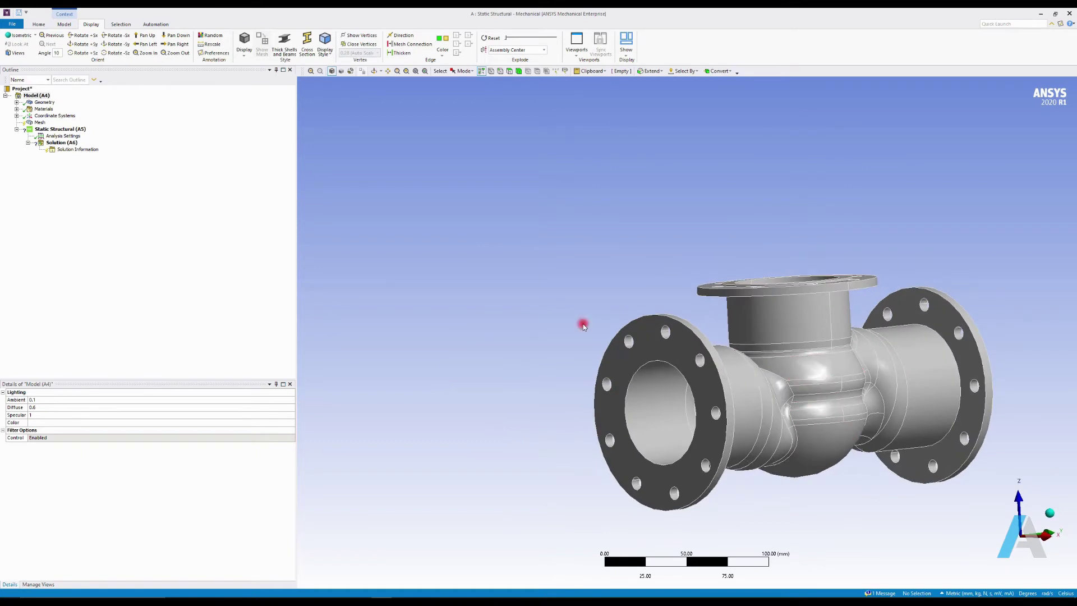
middle_click_drag(772, 376, 676, 284, "ctrl")
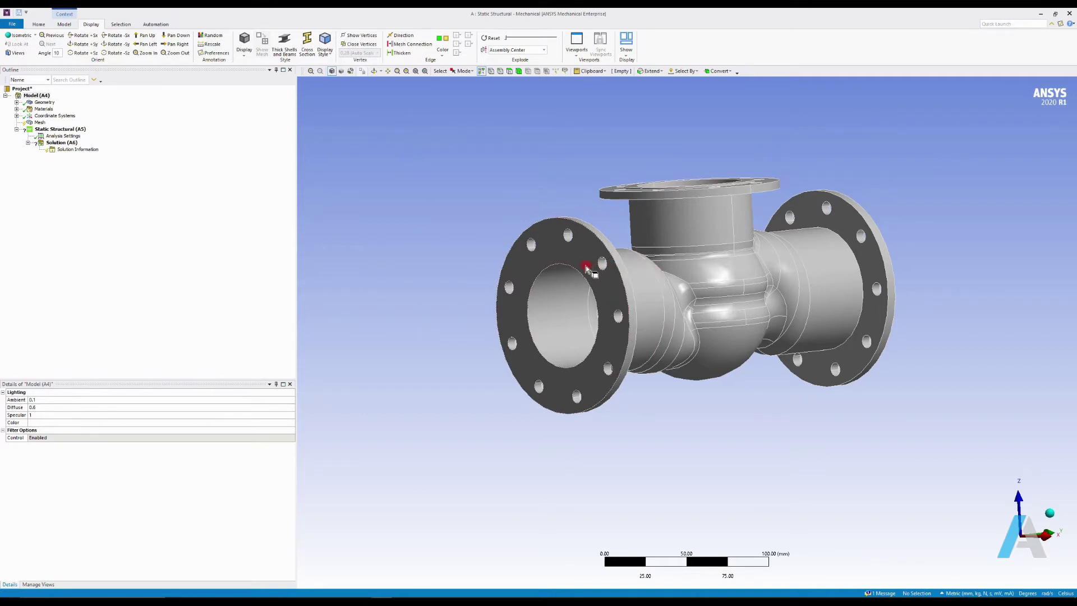
middle_click_drag(584, 267, 611, 280)
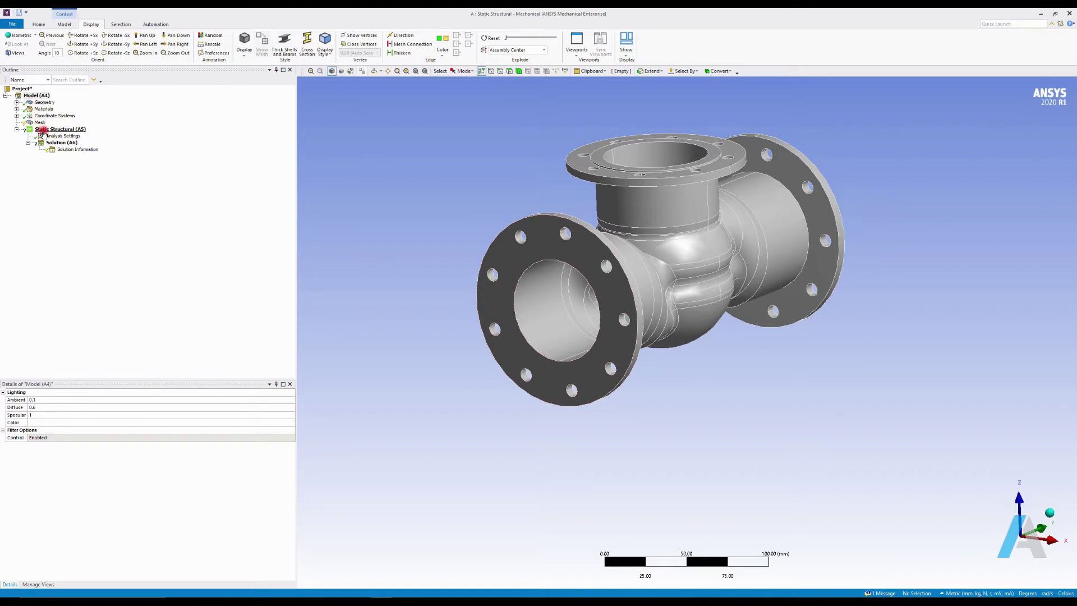
left_click(17, 102)
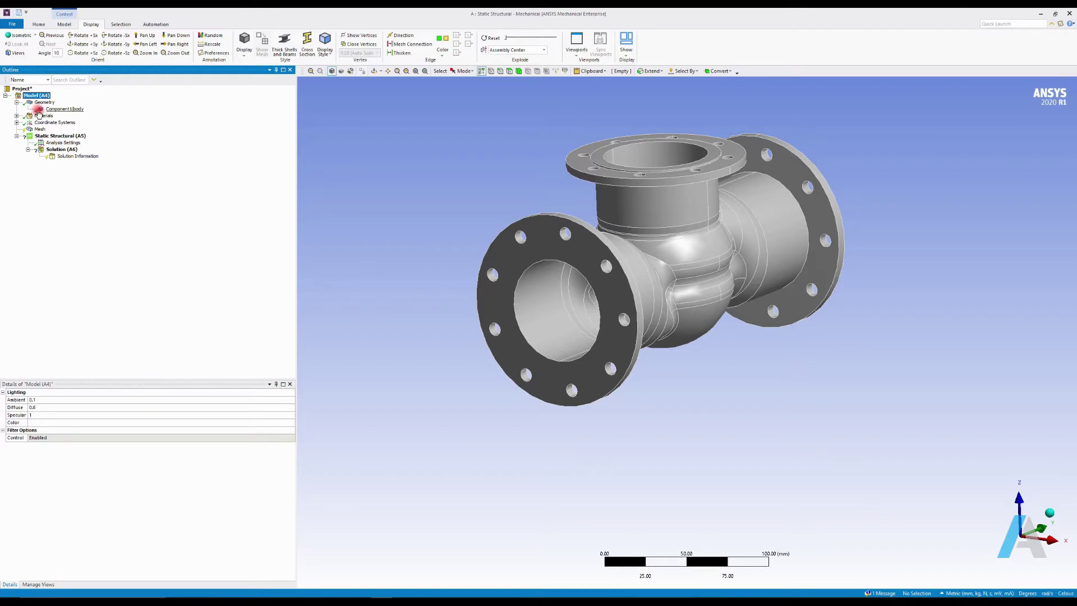
left_click(35, 111)
left_click(66, 109)
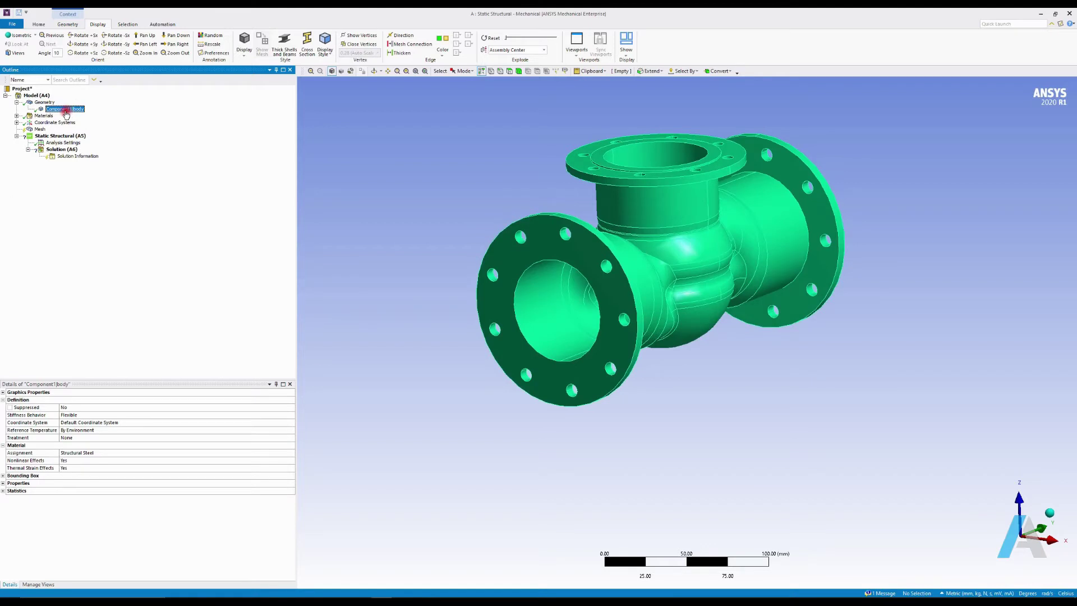
left_click(88, 454)
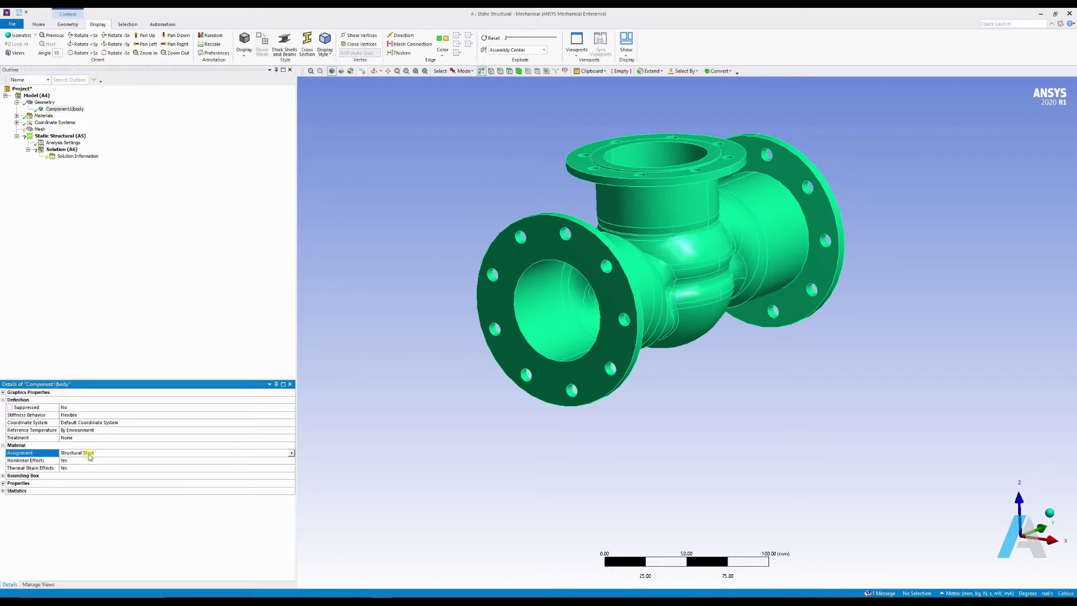
left_click(292, 453)
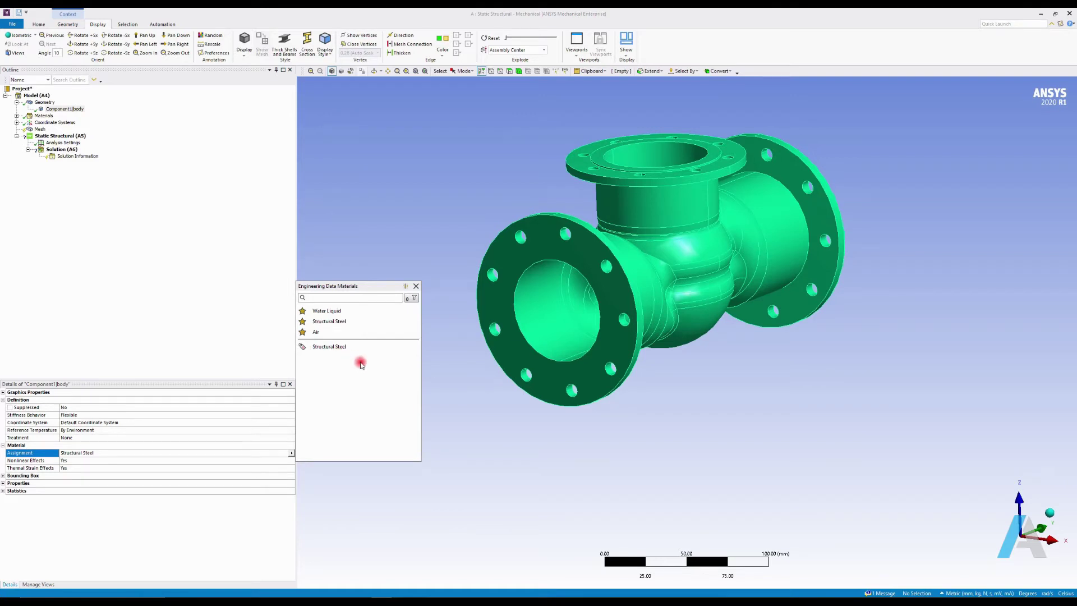
left_click(416, 287)
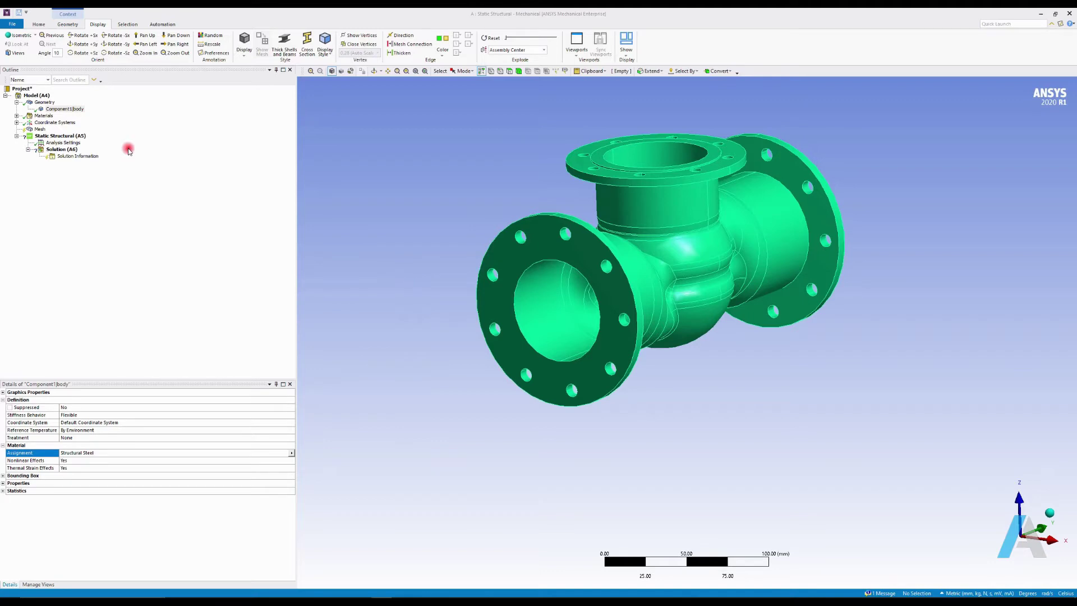
Review the material properties of Structural Steel and return to the details of the valve body
left_click(17, 116)
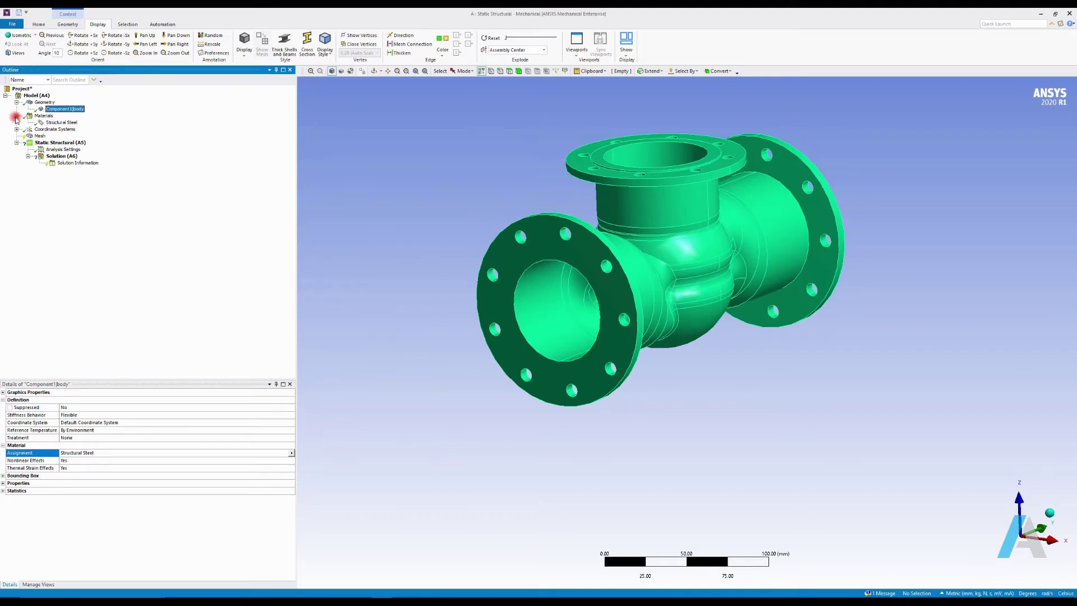
left_click(59, 122)
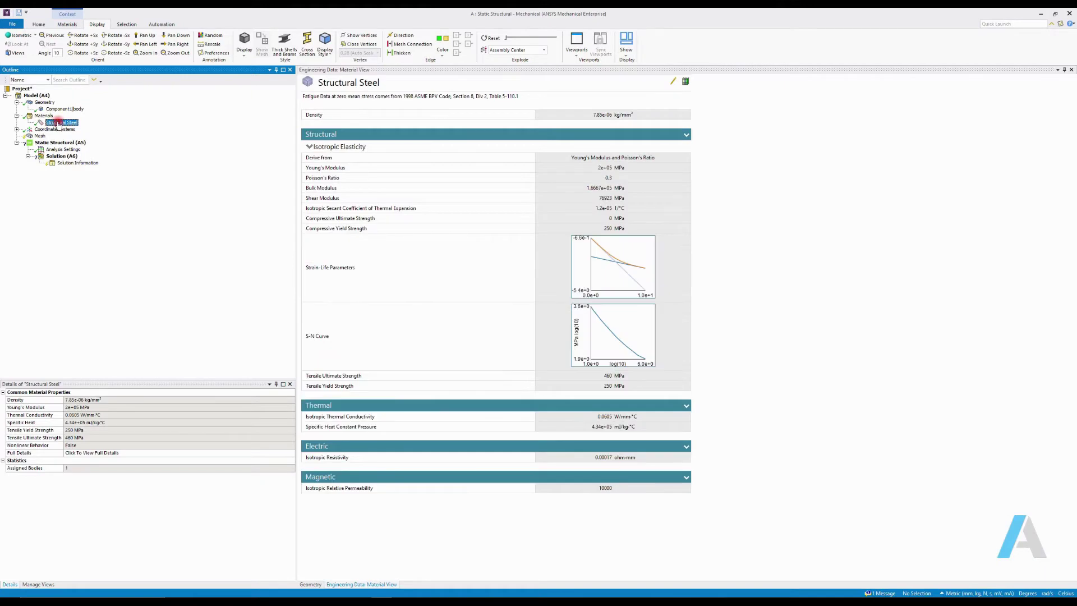
left_click(57, 126)
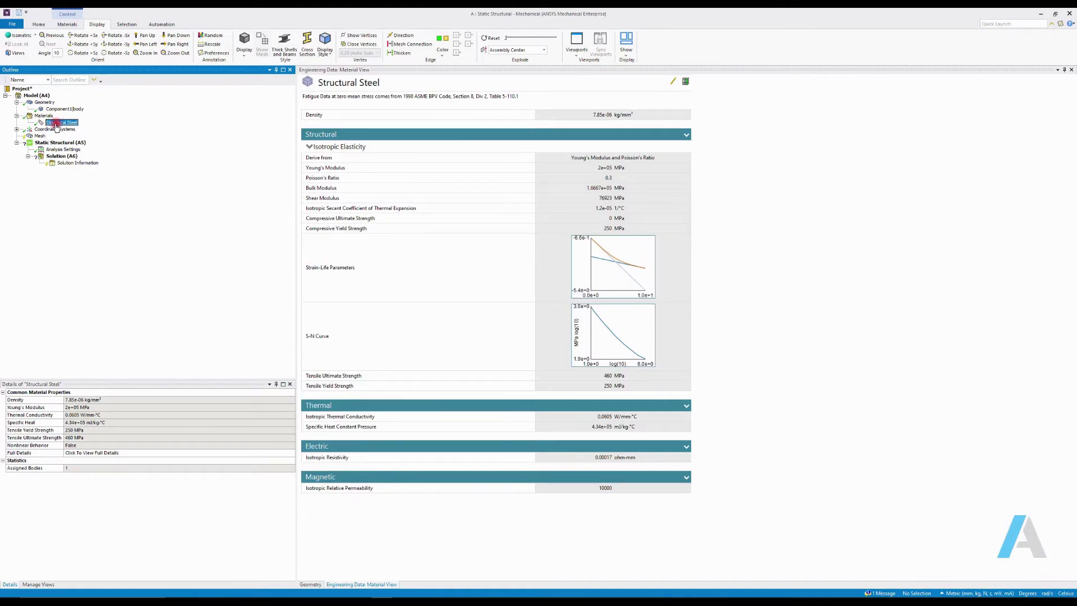
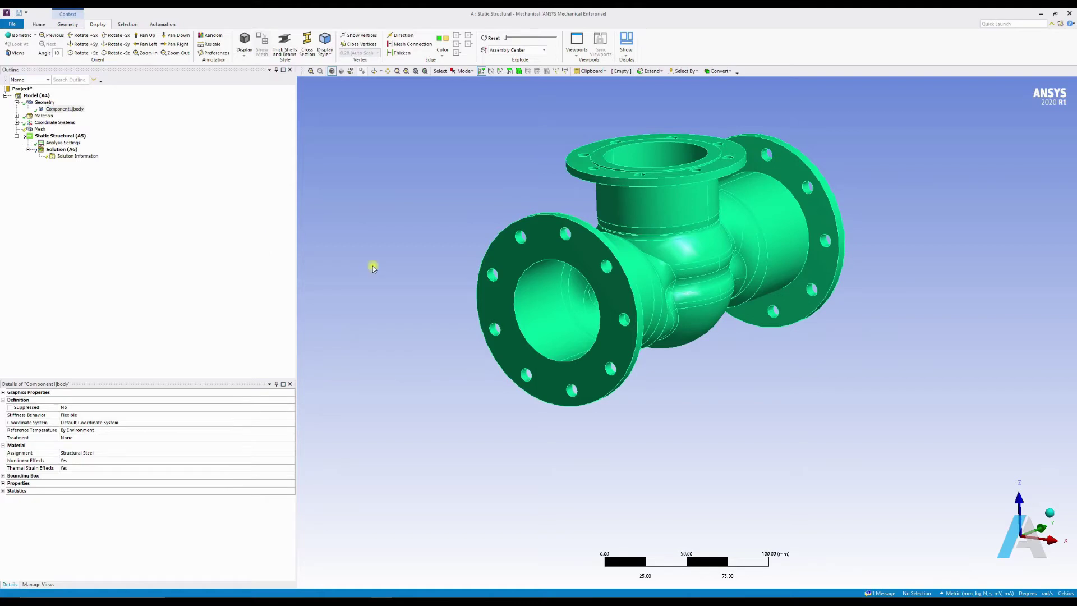
left_click(59, 111)
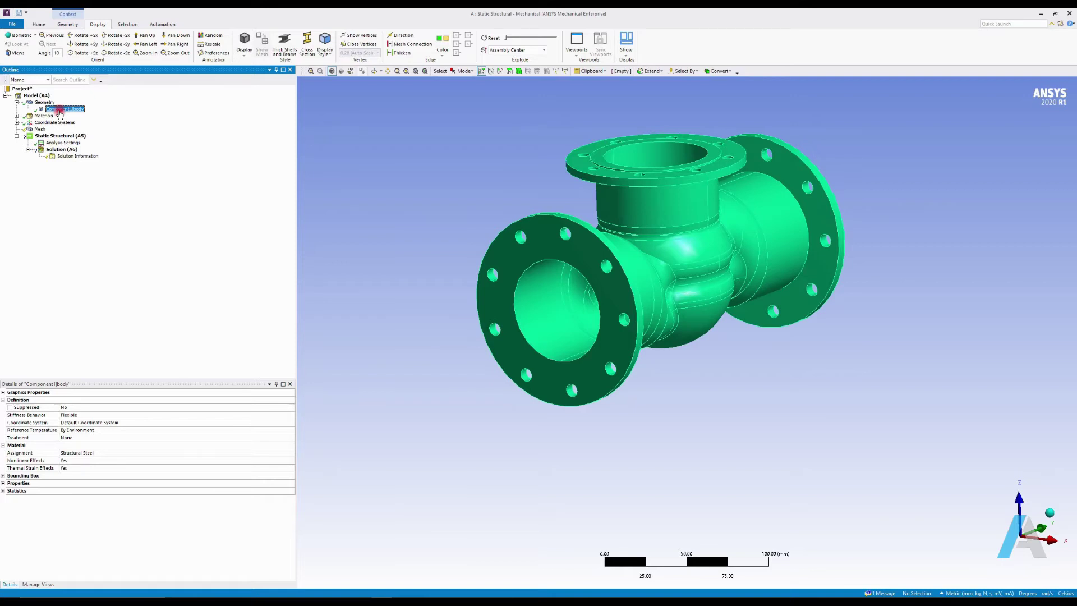
Insert a Force load in the static structural analysis and scope it to the outer ring face of the valve's upper flange
left_click(64, 138)
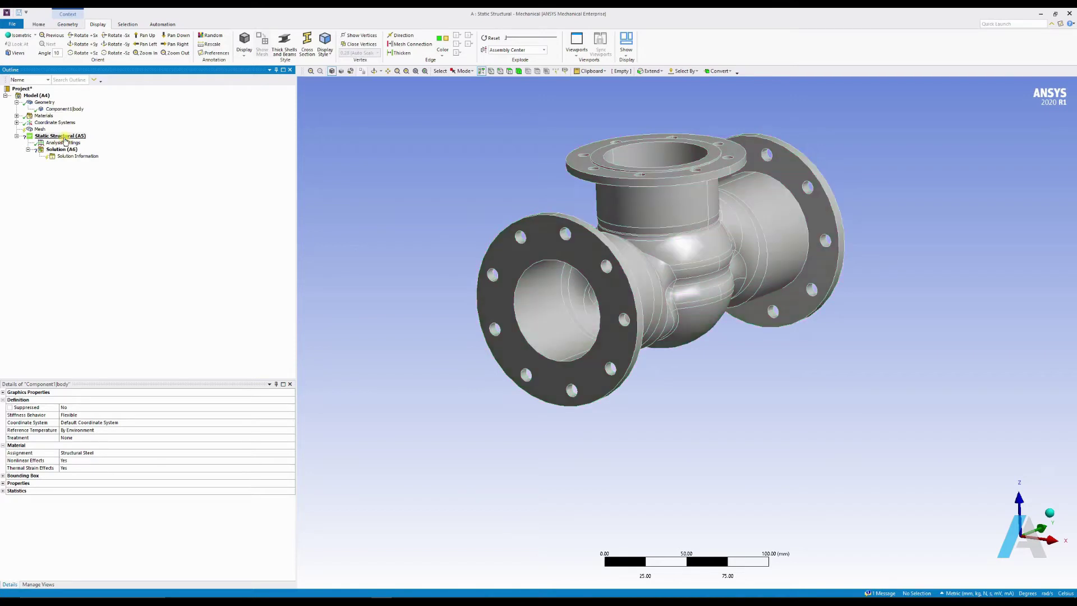
right_click(65, 140)
mouse_move(82, 144)
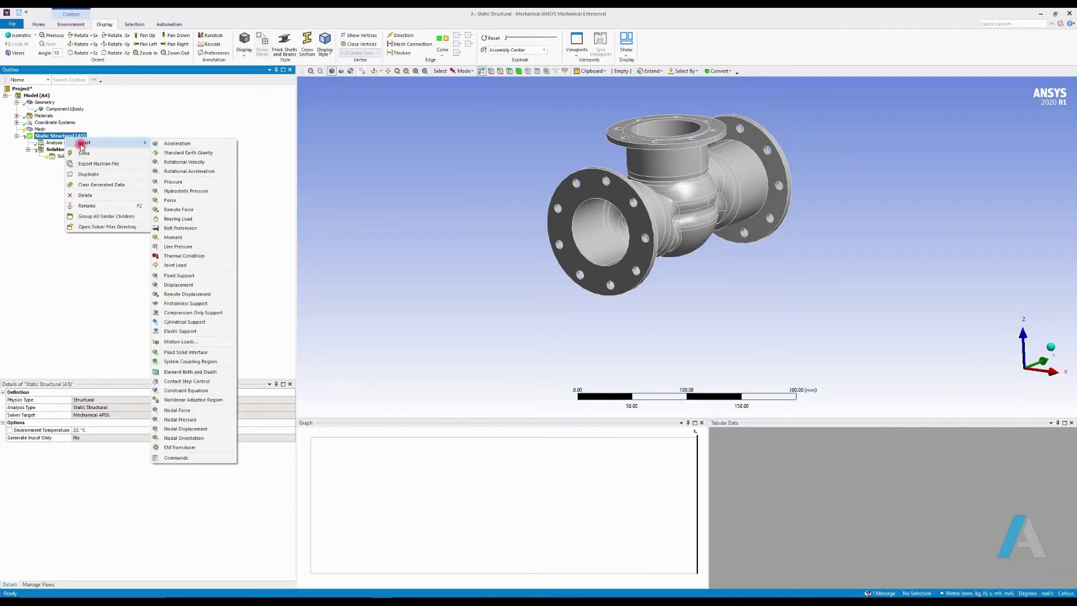
left_click(186, 202)
left_click(133, 410)
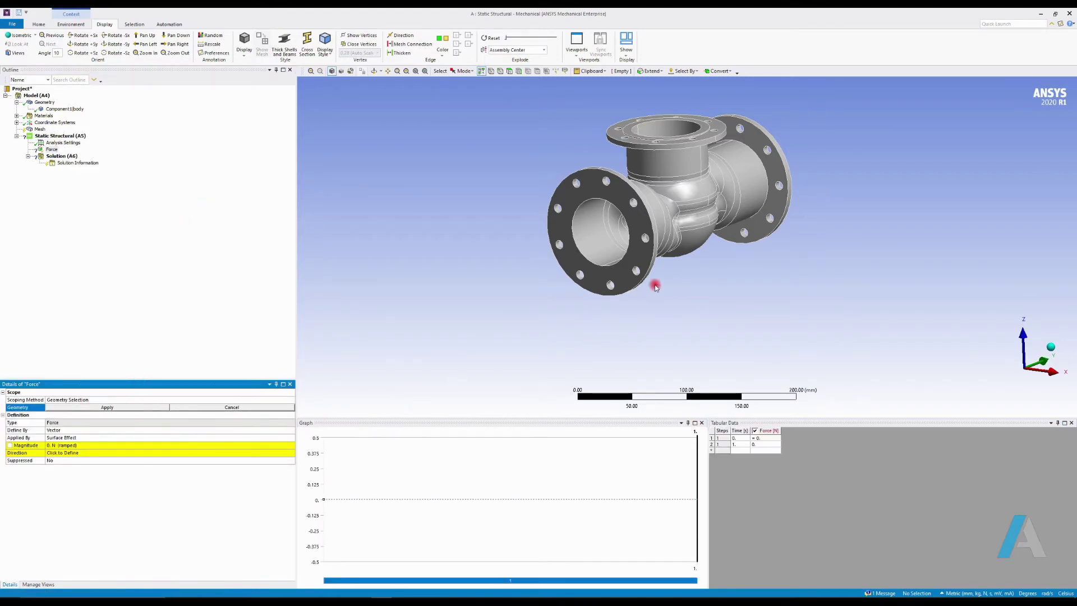
middle_click_drag(697, 228, 645, 232)
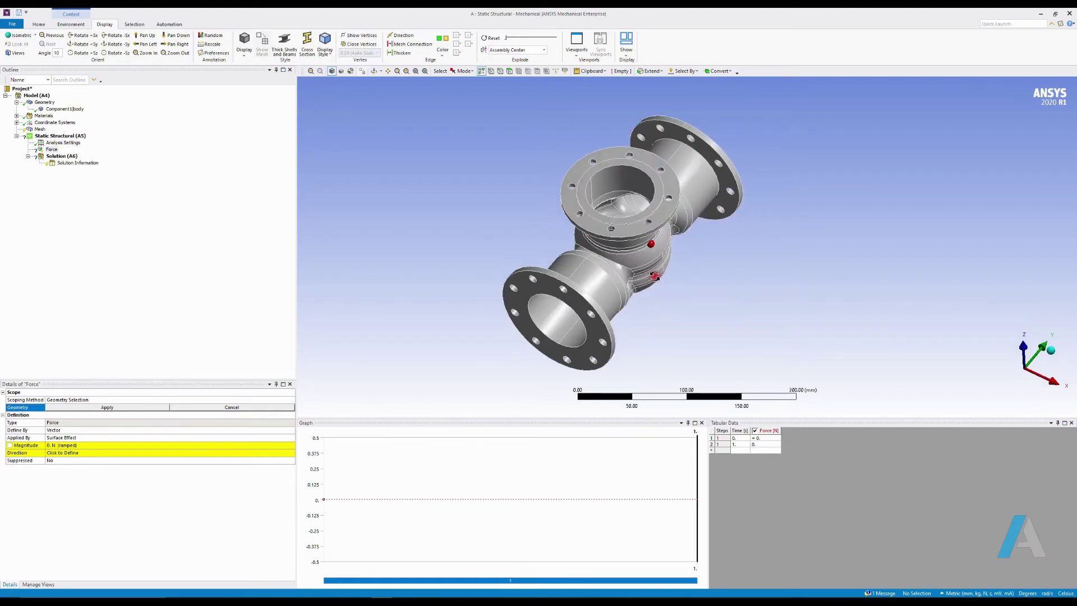
scroll(642, 227, "up", 5)
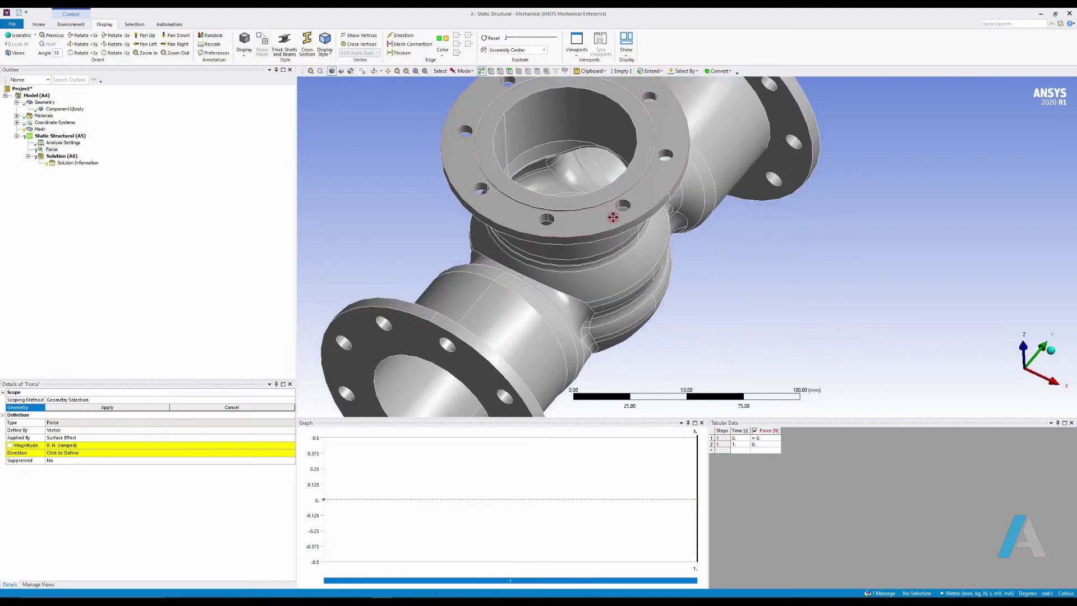
left_click(658, 259)
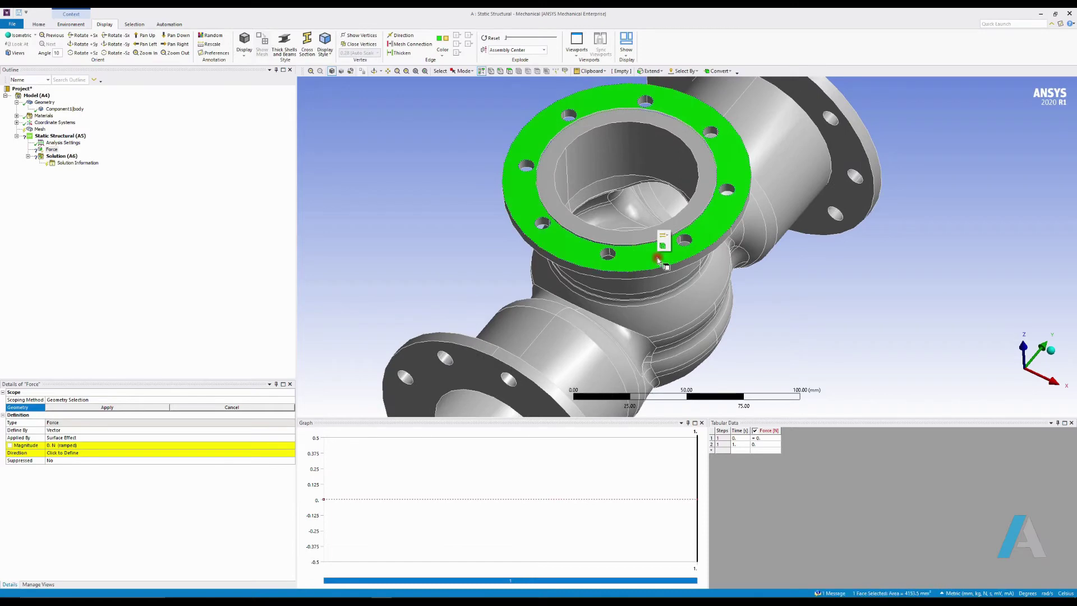
scroll(614, 179, "down", 3)
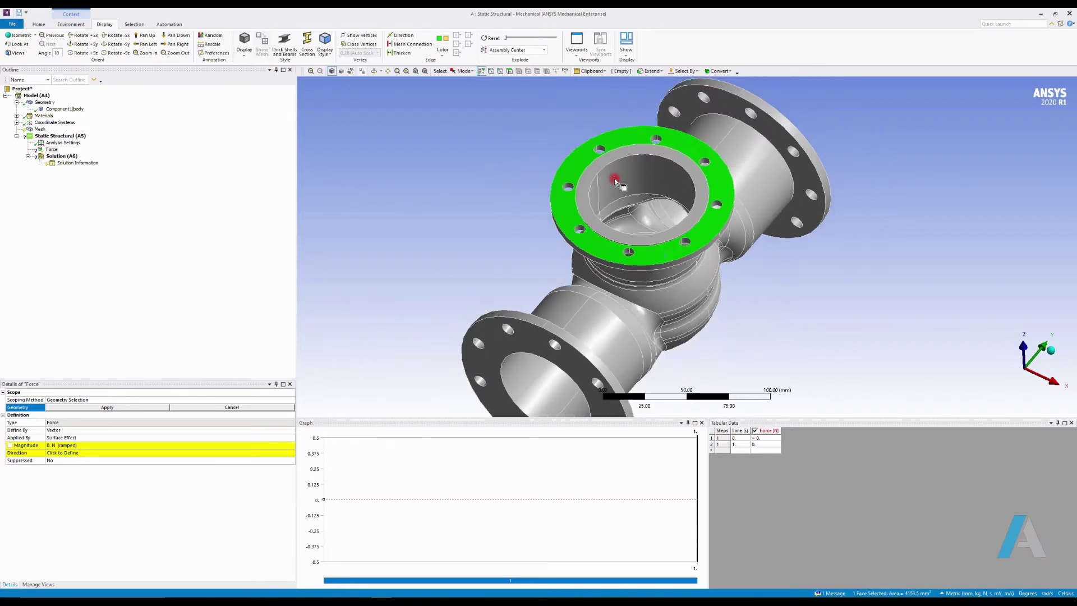
left_click(87, 407)
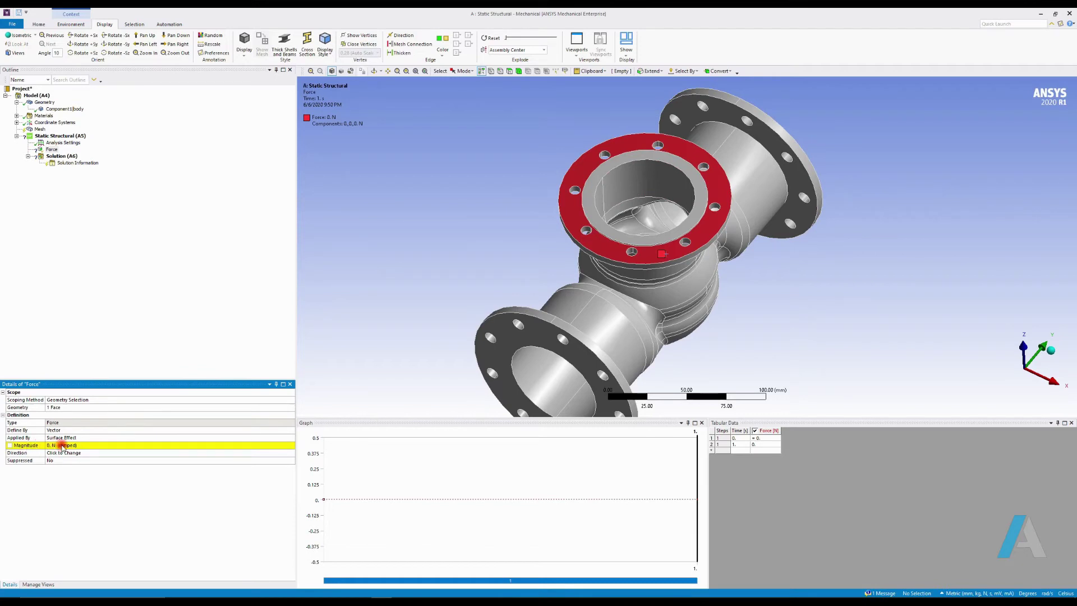
Set the force magnitude on the upper flange face to 100 N
left_click(58, 445)
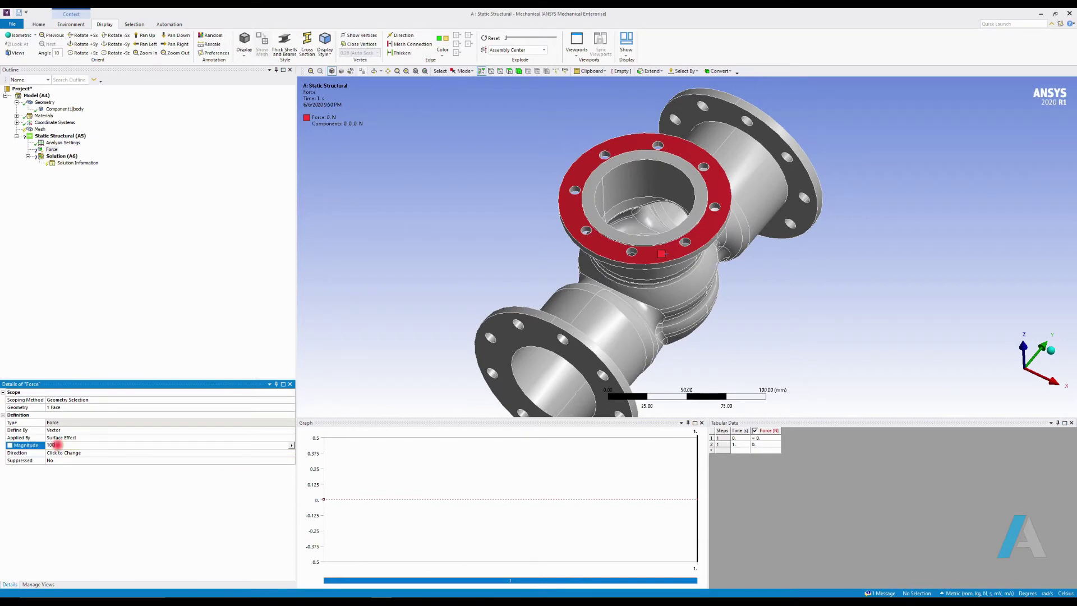
key("Return")
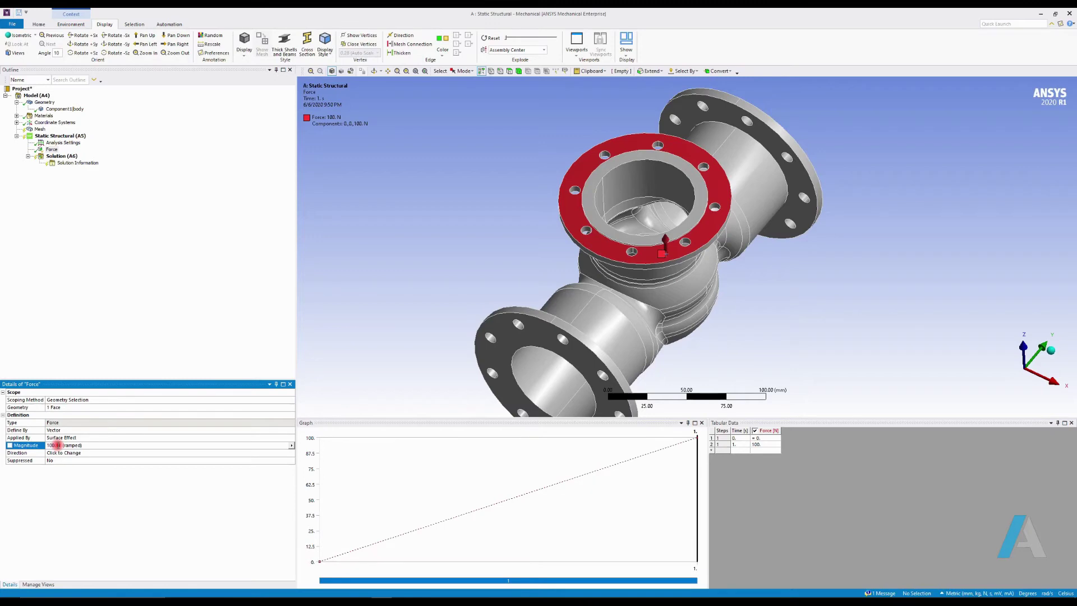
middle_click_drag(608, 275, 640, 231)
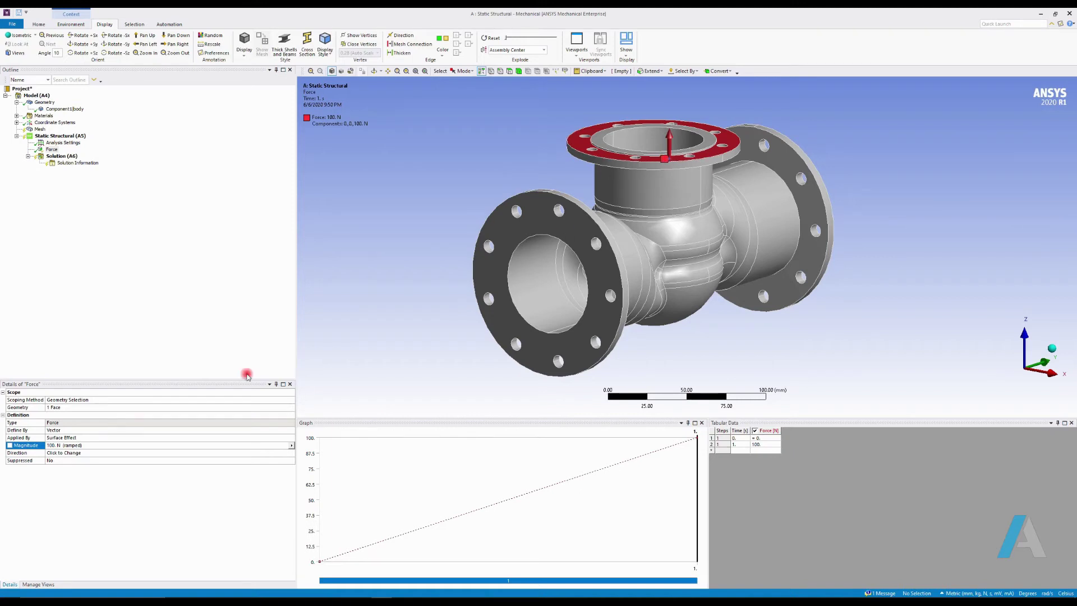
Set the magnitude of the force on the upper flange face to -100 N
left_click(46, 445)
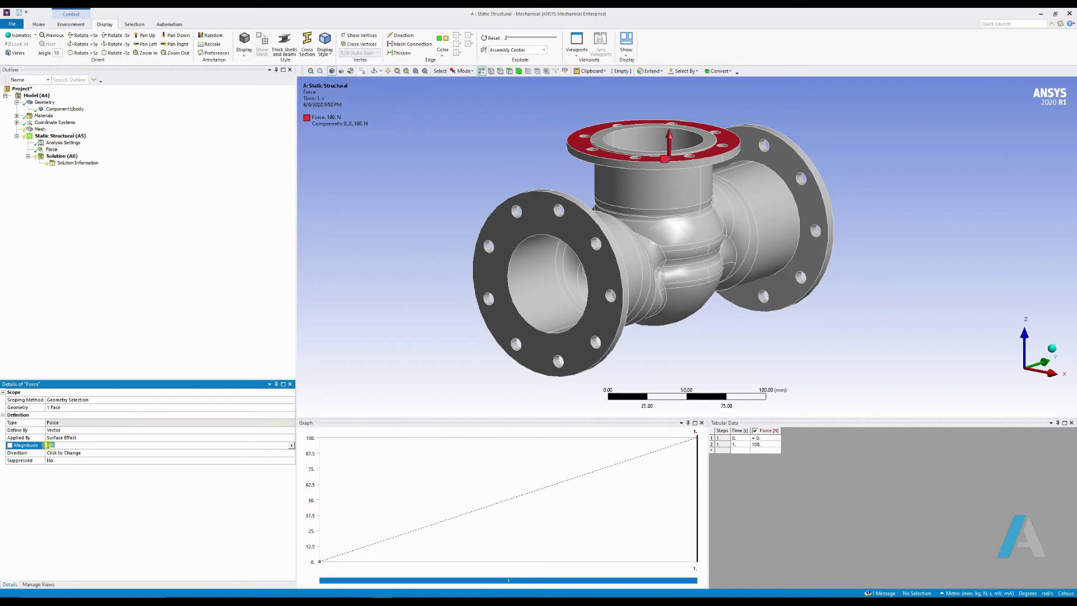
left_click(205, 285)
type("-")
key("Return")
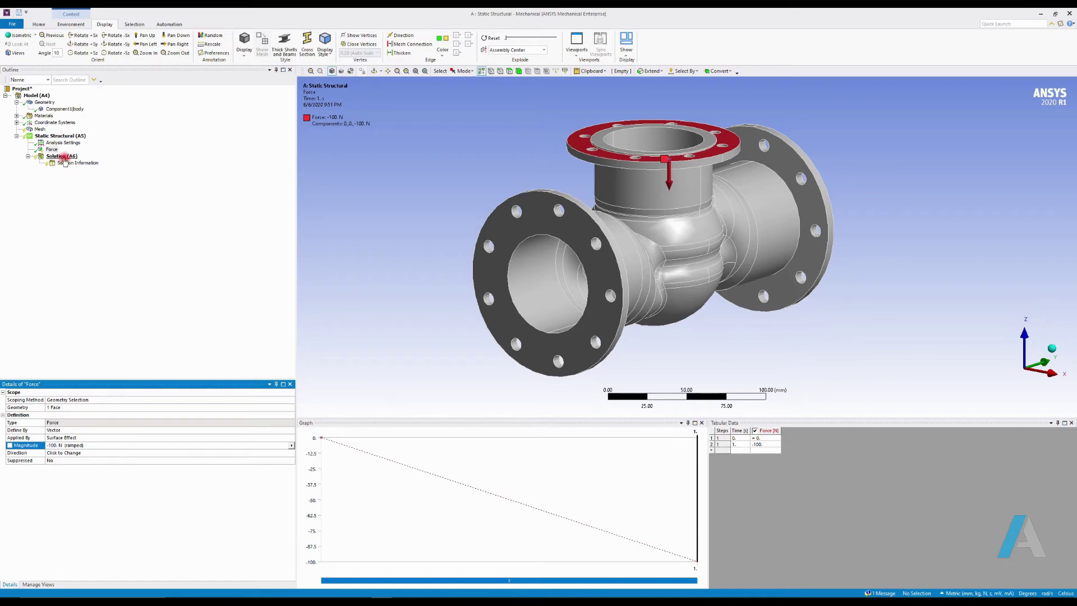
Insert a Pressure load in the static structural analysis
left_click(56, 135)
right_click(71, 136)
left_click(90, 138)
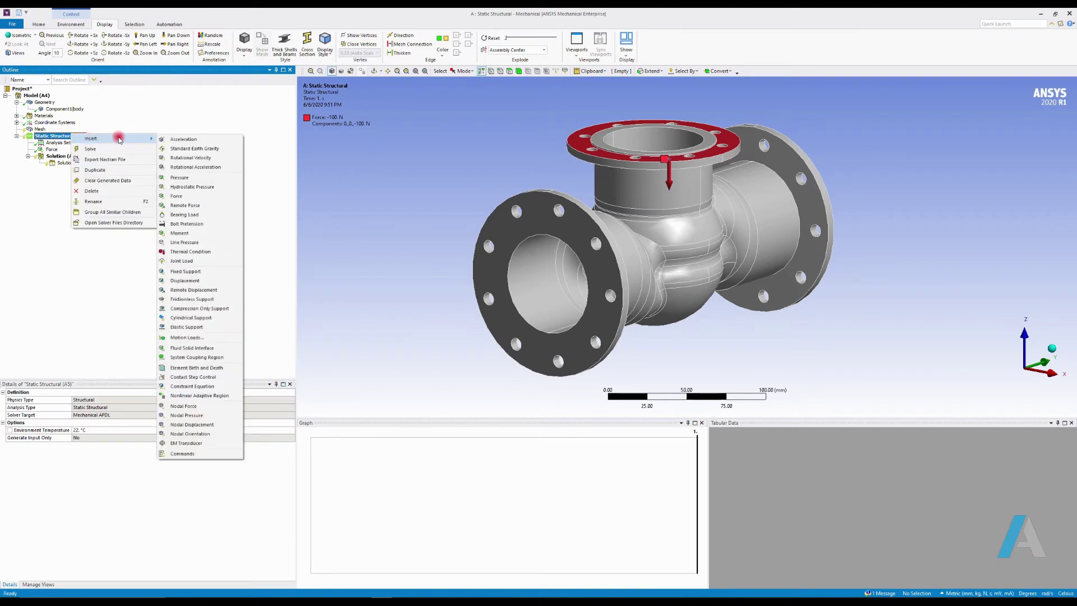
left_click(200, 178)
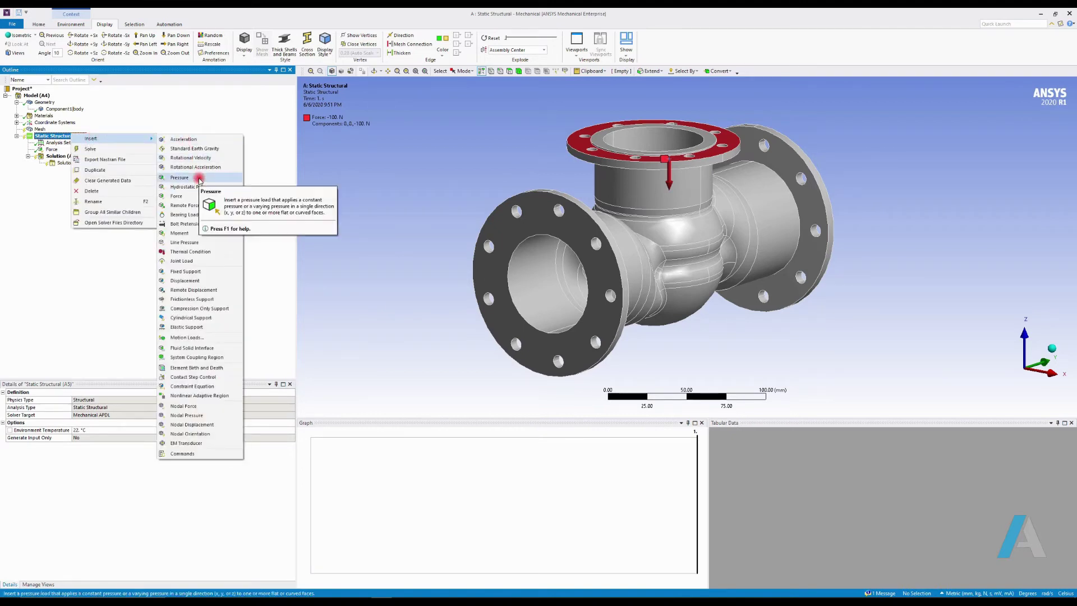
left_click(200, 178)
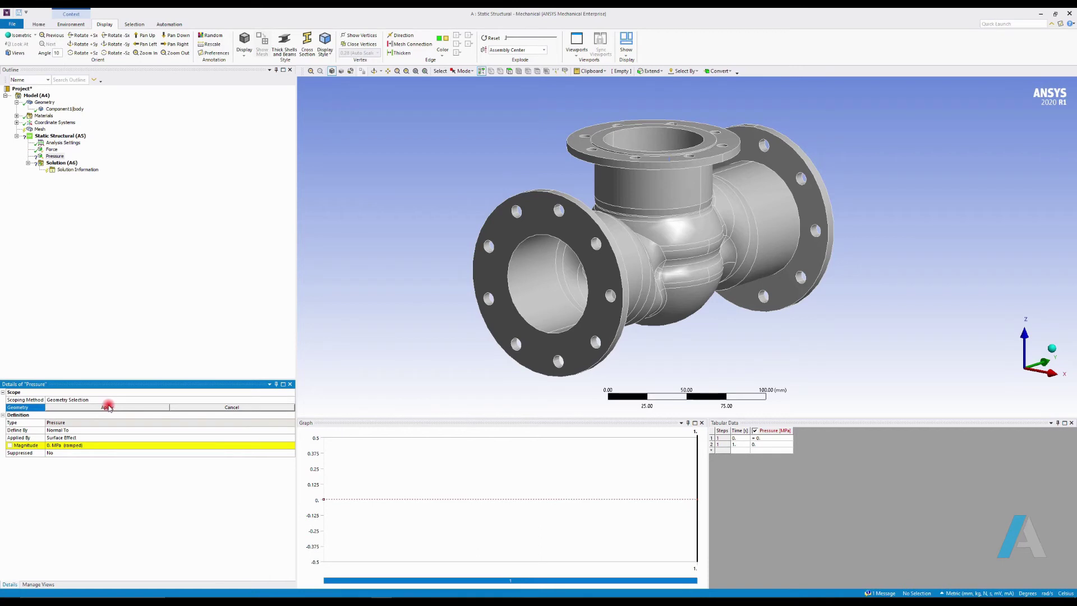
left_click(540, 281)
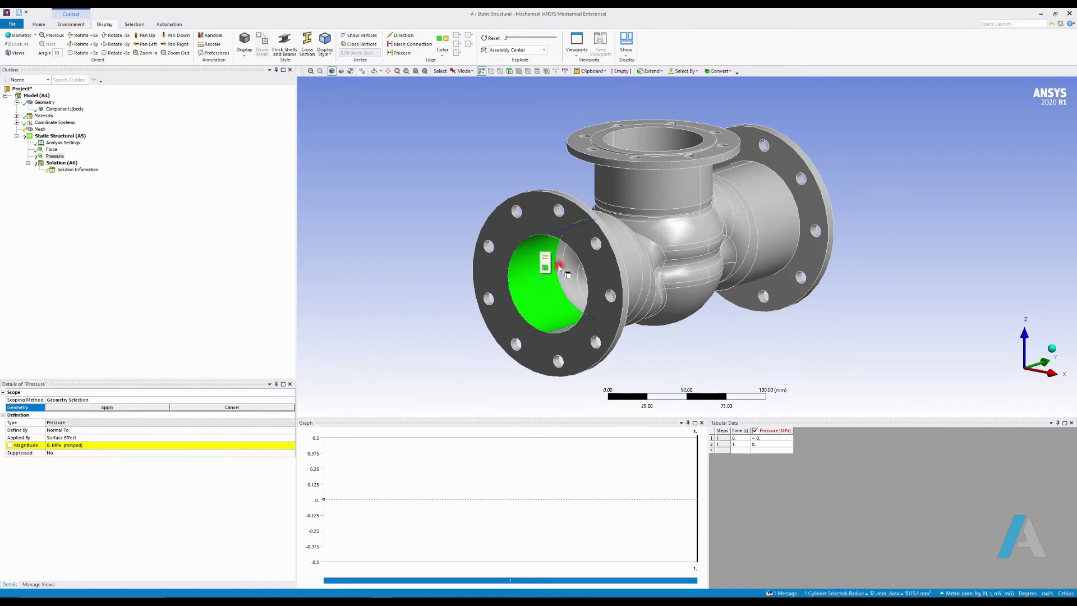
left_click(662, 71)
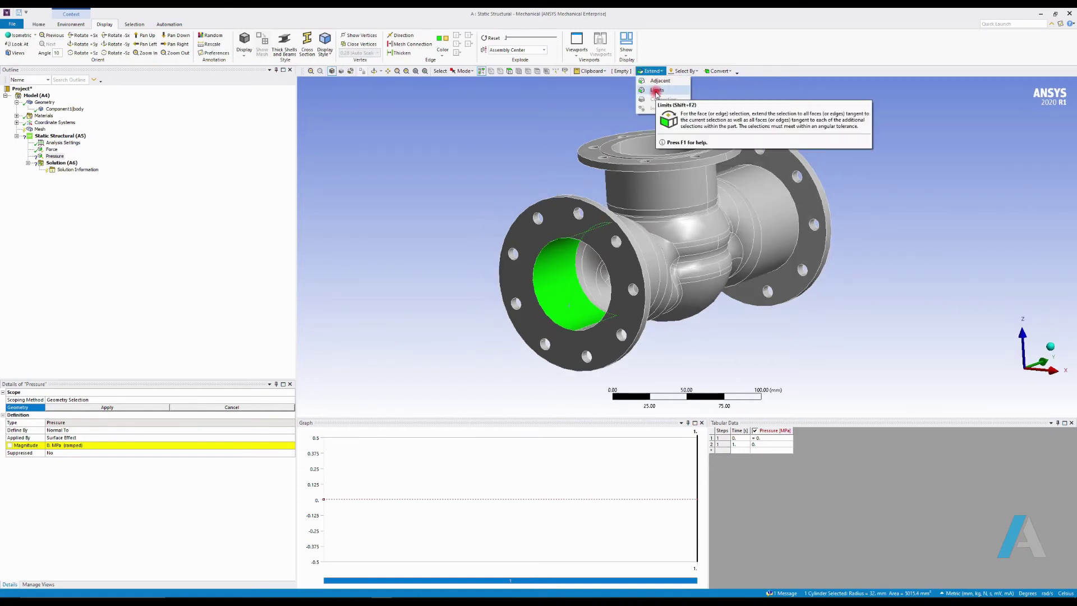
left_click(656, 90)
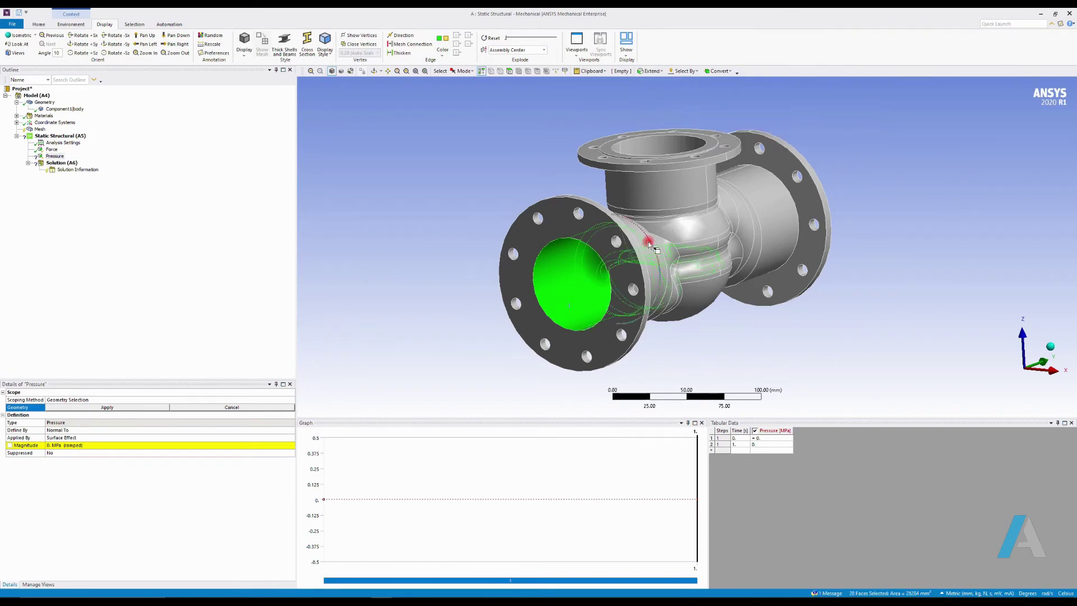
middle_click_drag(587, 259, 740, 207)
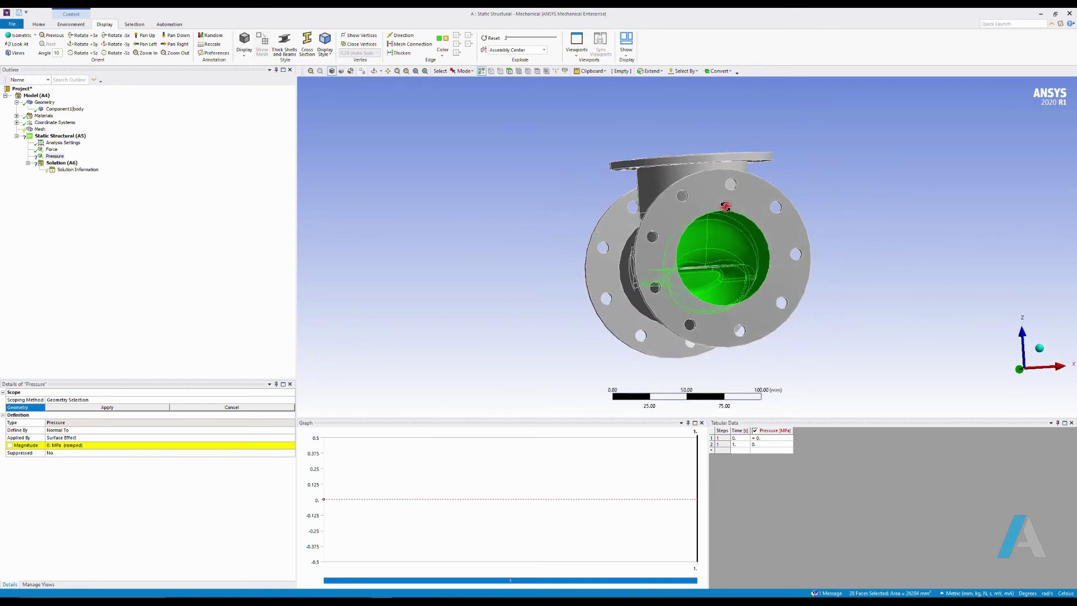
middle_click_drag(736, 216, 774, 250)
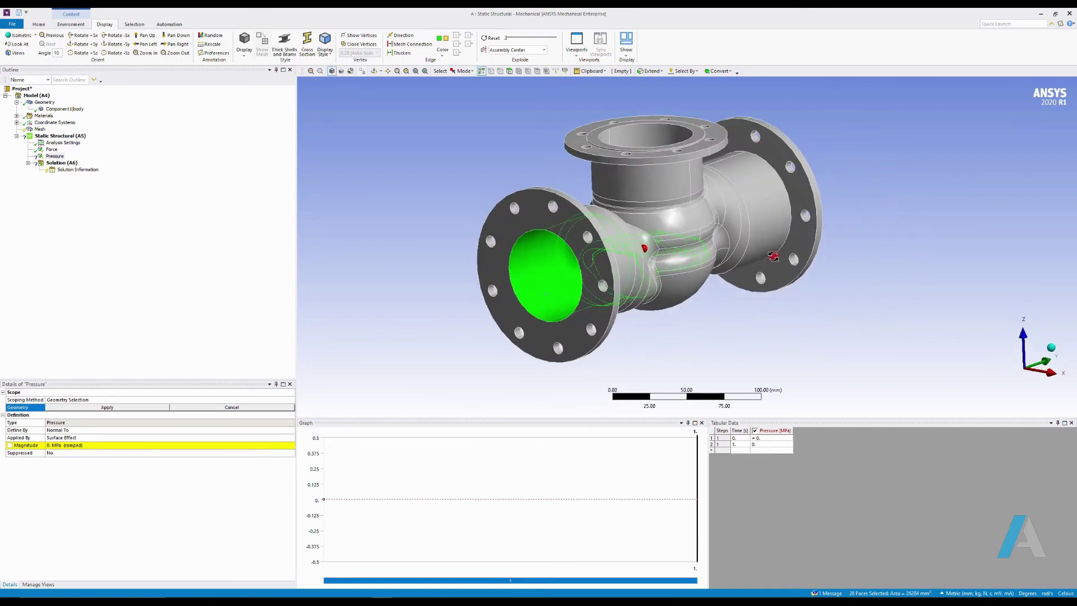
mouse_move(656, 206)
middle_mouse_down()
mouse_move(648, 194)
mouse_move(659, 191)
middle_mouse_up()
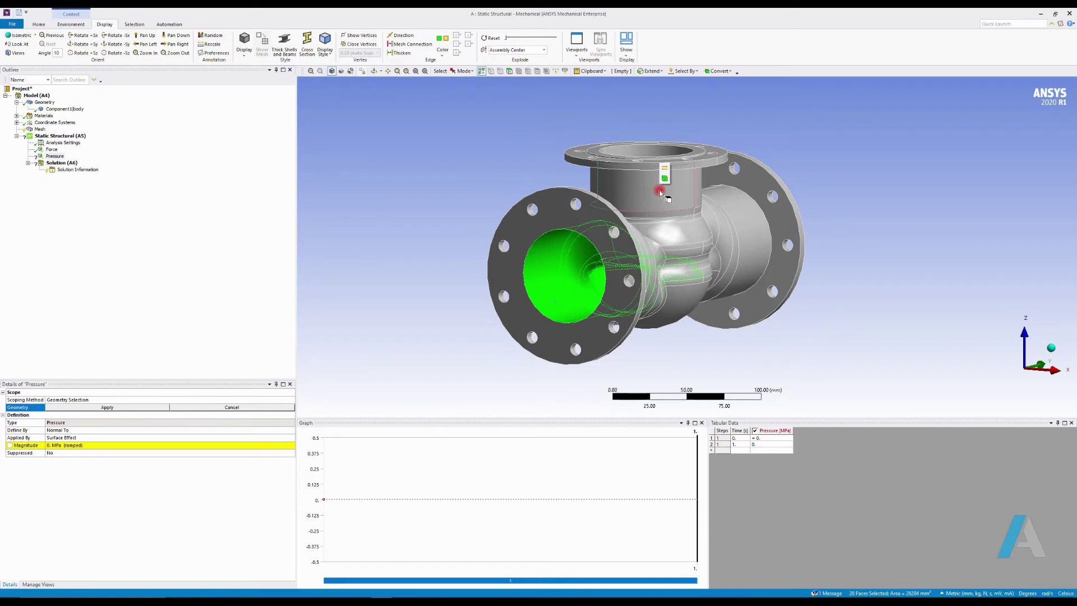
left_click(230, 408)
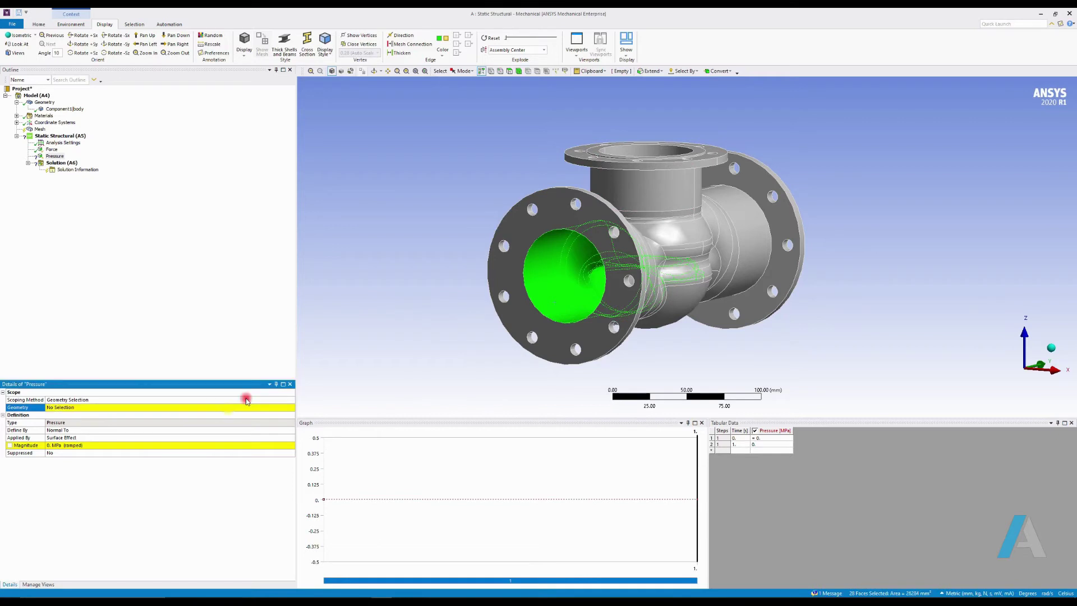
left_click(240, 215)
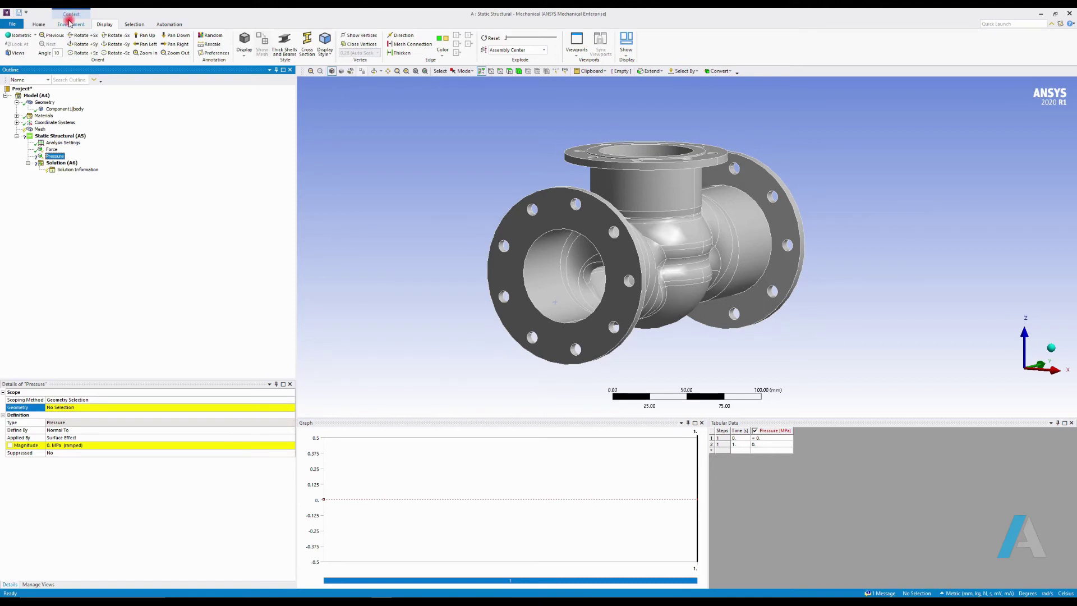
Create a section plane viewed along the Y axis that cuts the valve lengthwise through the middle, exposing its internal passages
left_click(40, 25)
left_click(42, 25)
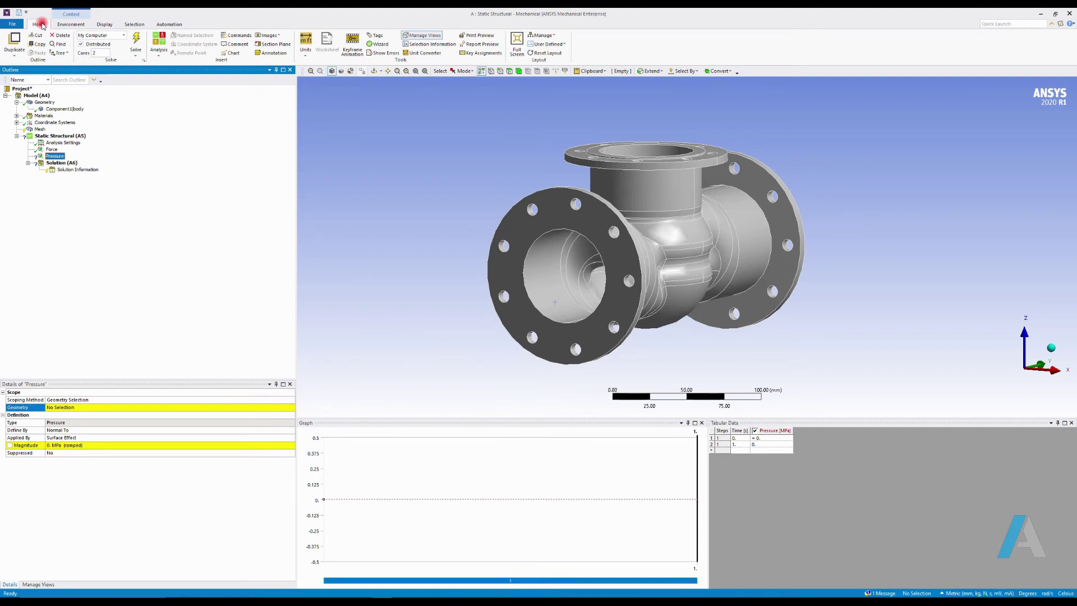
left_click(273, 44)
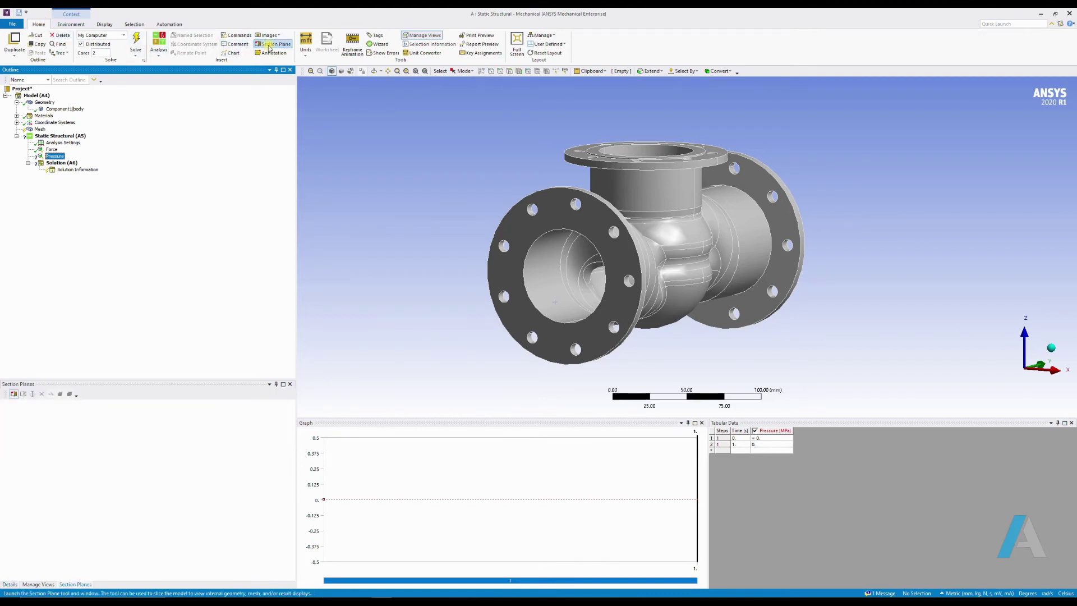
middle_click_drag(649, 280, 666, 309)
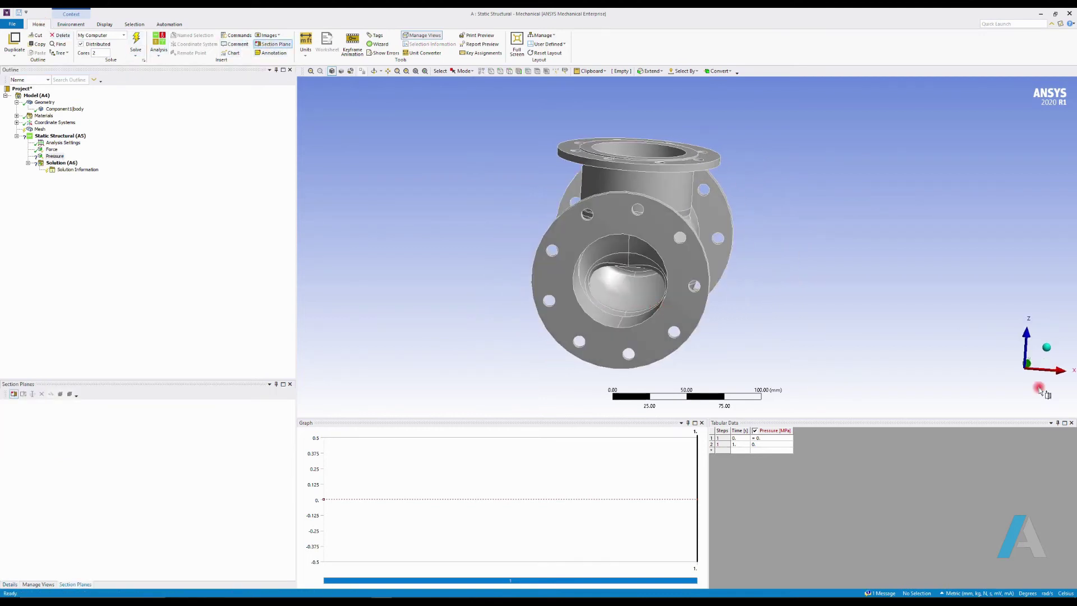
left_click(1027, 365)
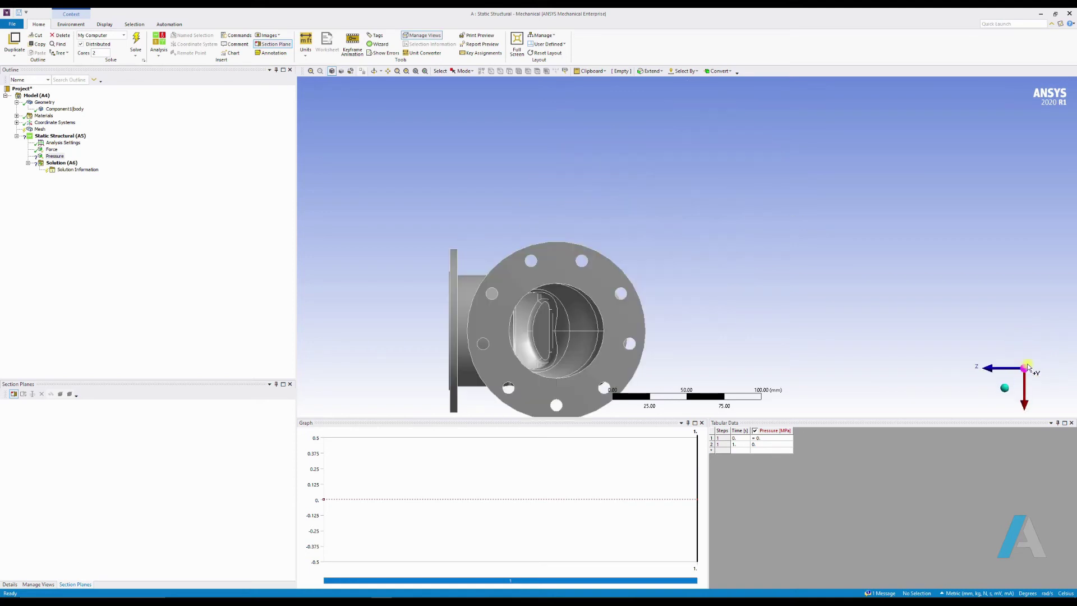
middle_click_drag(583, 300, 743, 298, "ctrl")
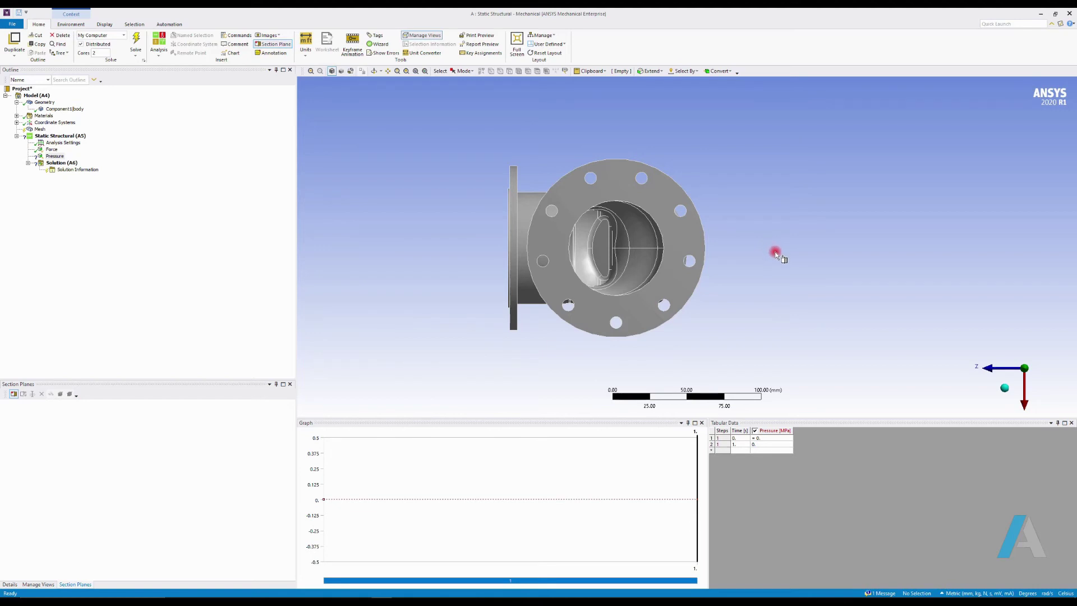
left_click_drag(749, 255, 421, 247)
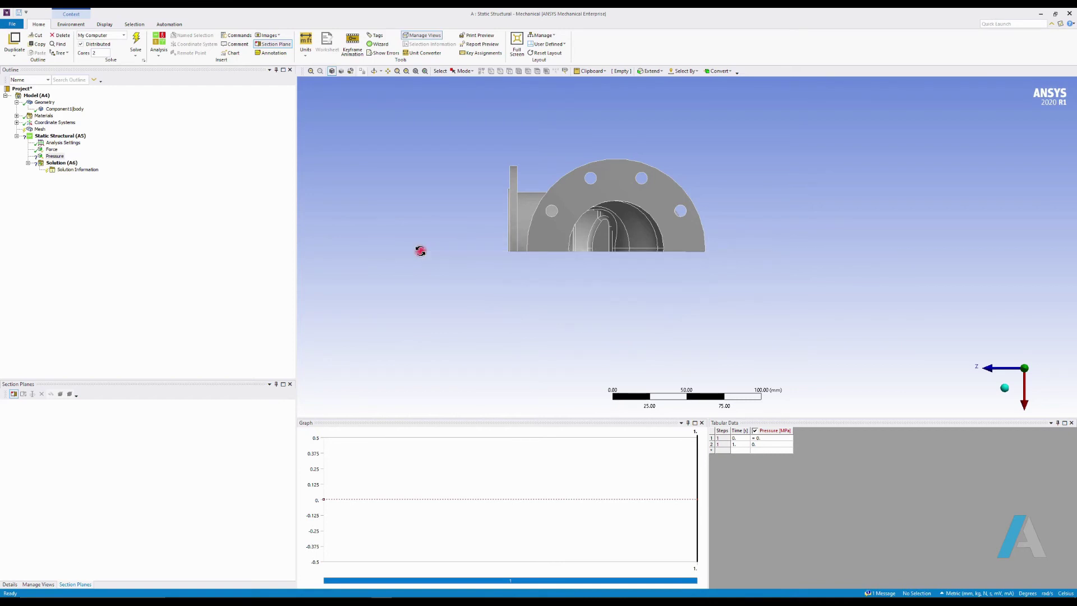
middle_click_drag(531, 244, 602, 211)
middle_click_drag(511, 295, 761, 185)
Reopen the pressure's geometry scoping, select the inner bore face behind the near end flange, and extend the face selection to its limits
left_click(53, 157)
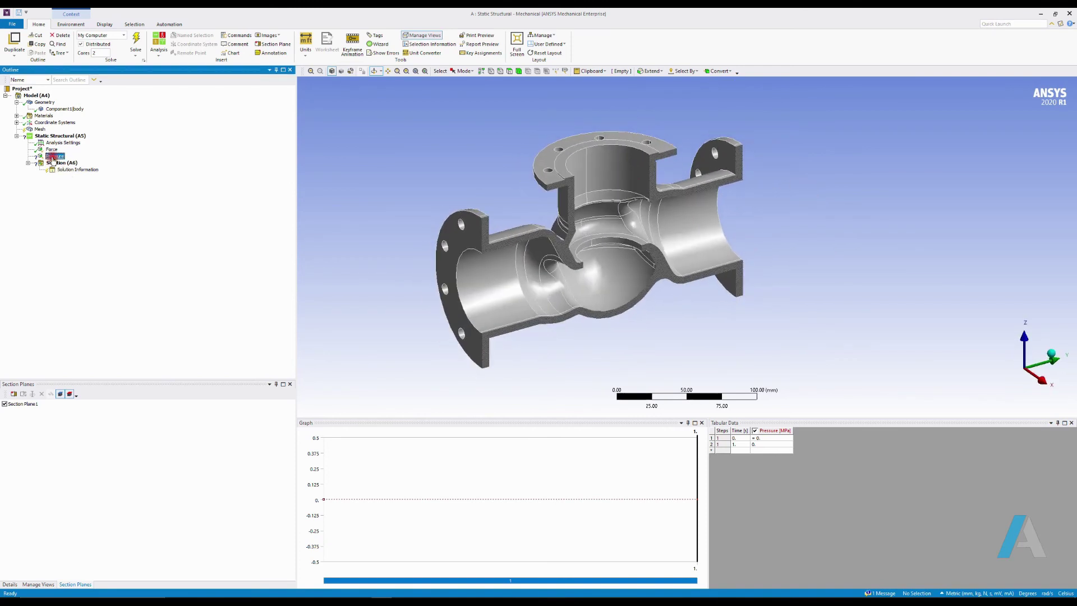
left_click(75, 220)
left_click(7, 584)
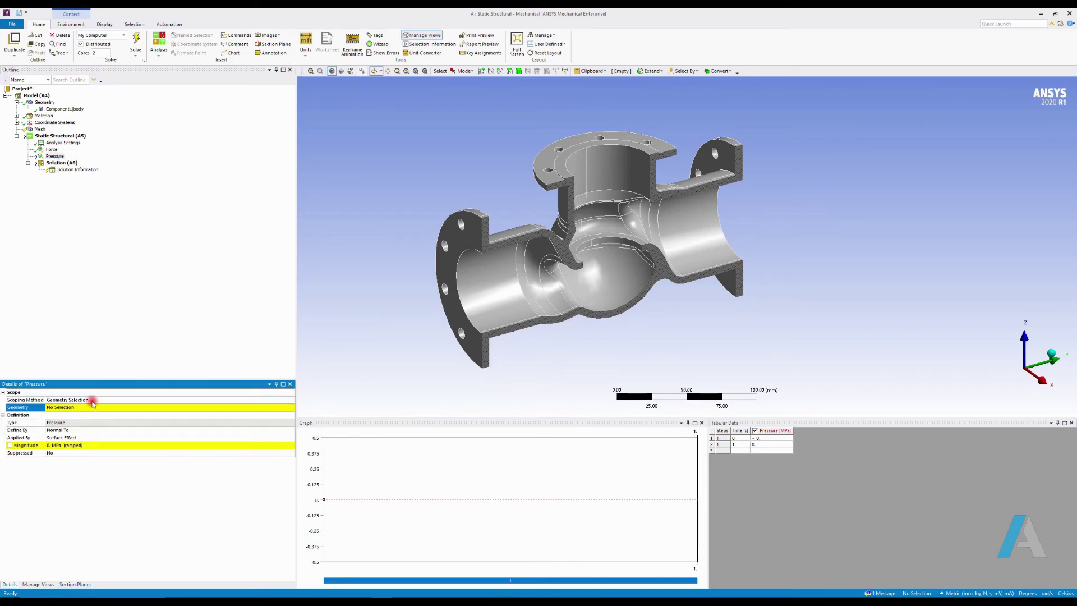
left_click(65, 409)
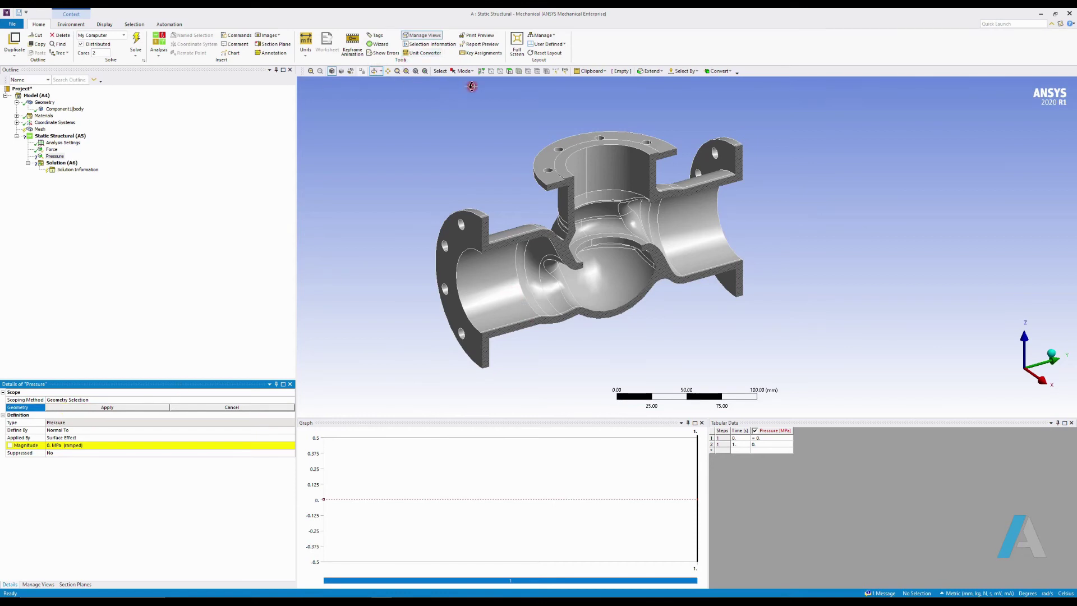
left_click(509, 72)
left_click(494, 293)
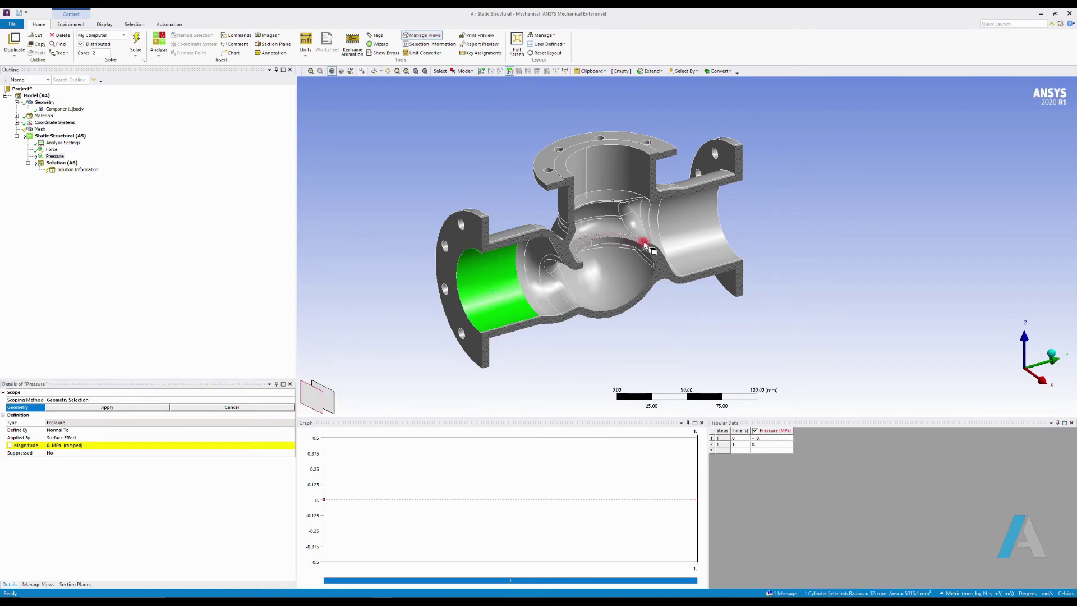
left_click(659, 71)
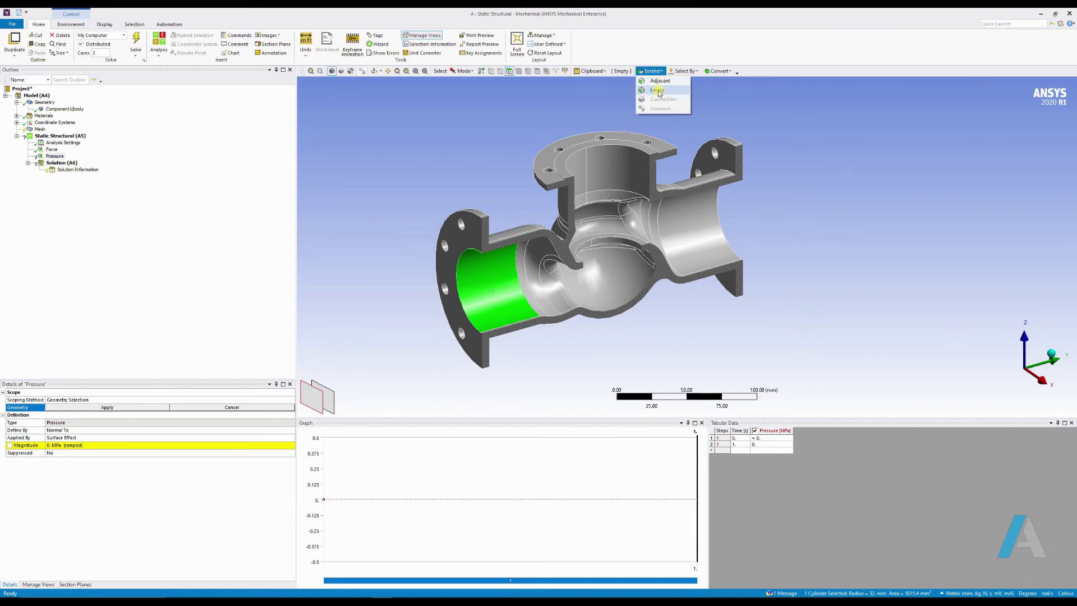
left_click(654, 89)
Add the opposite bore's faces extended to their limits and the seat ring faces, and scope the pressure to all these internal faces
scroll(631, 255, "up", 5)
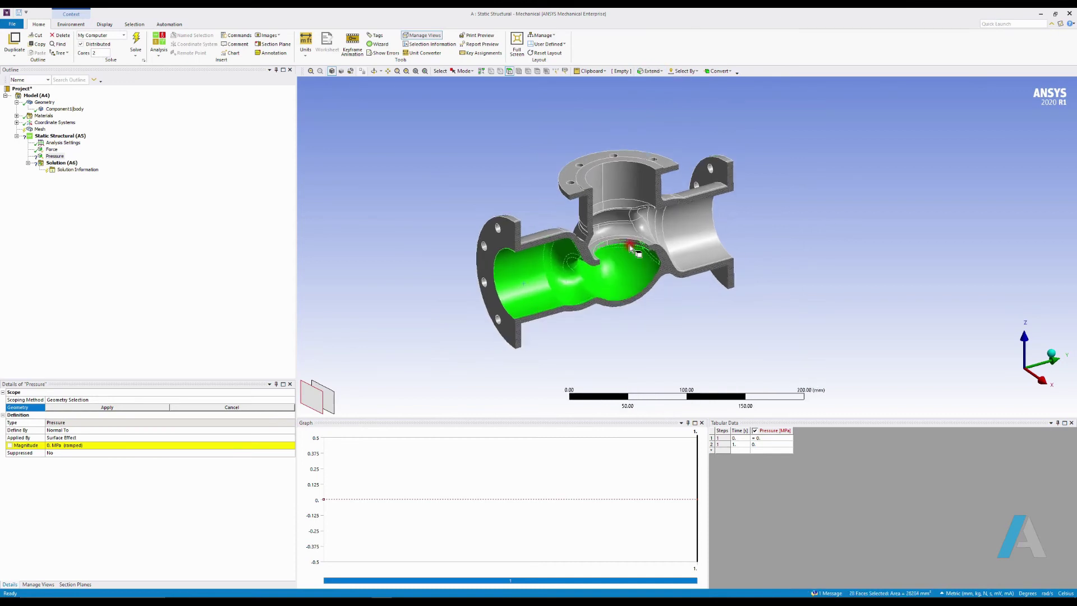
left_click(679, 242, "ctrl")
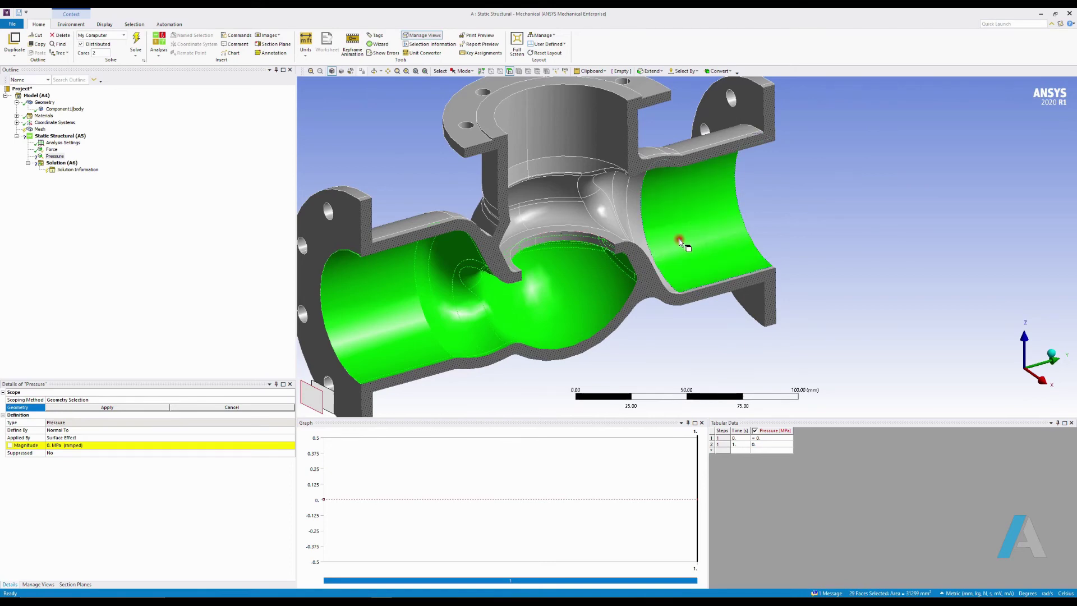
left_click(657, 72)
left_click(661, 88)
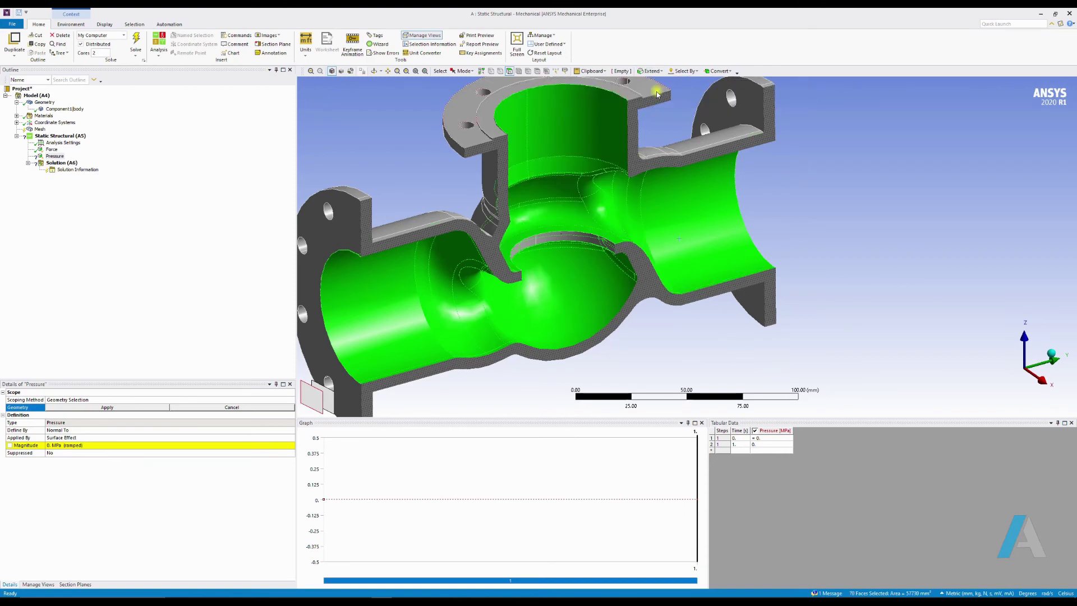
left_click(560, 237, "ctrl")
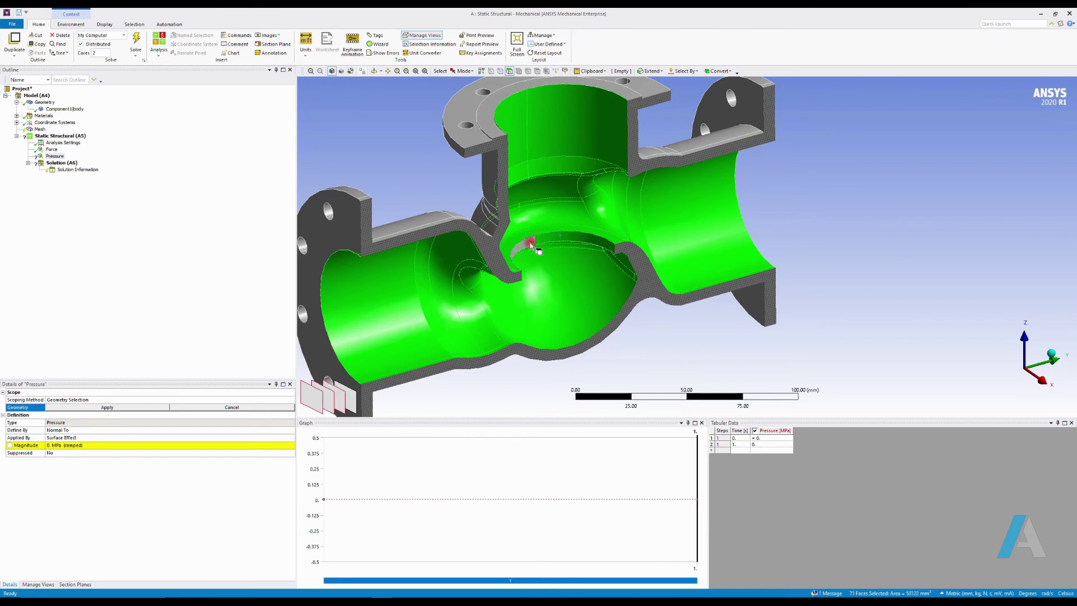
scroll(617, 284, "up", 2)
scroll(617, 284, "down", 5)
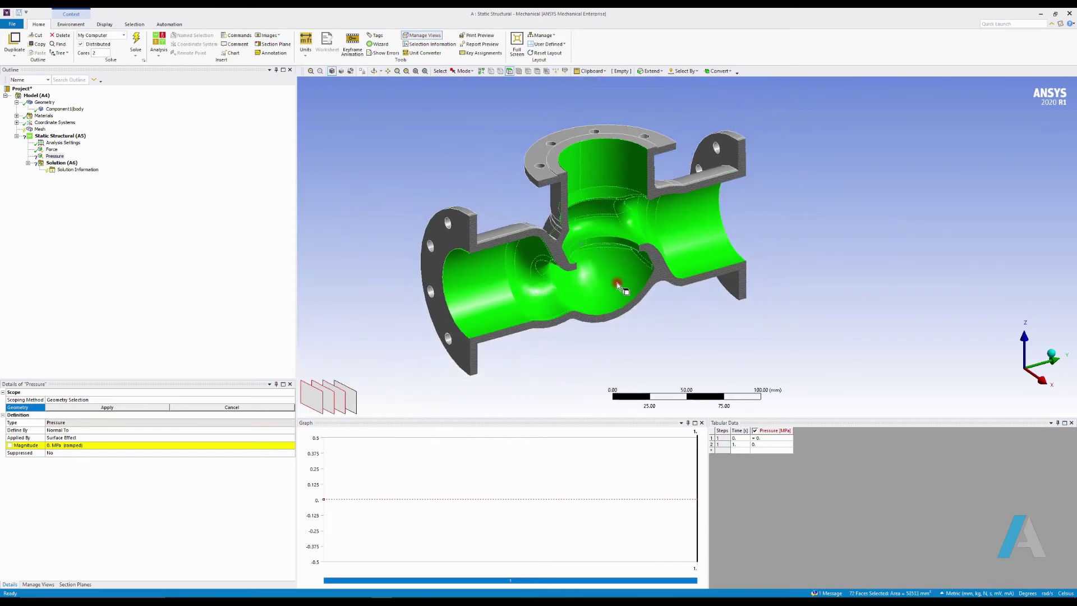
left_click(107, 407)
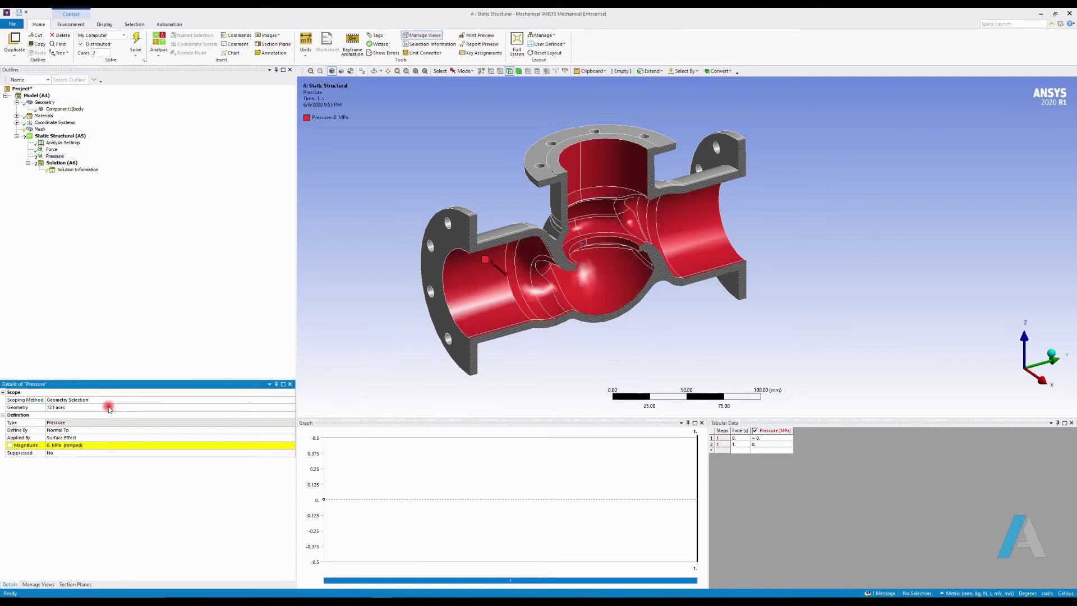
Set the magnitude of the internal pressure to 20 MPa
left_click(86, 445)
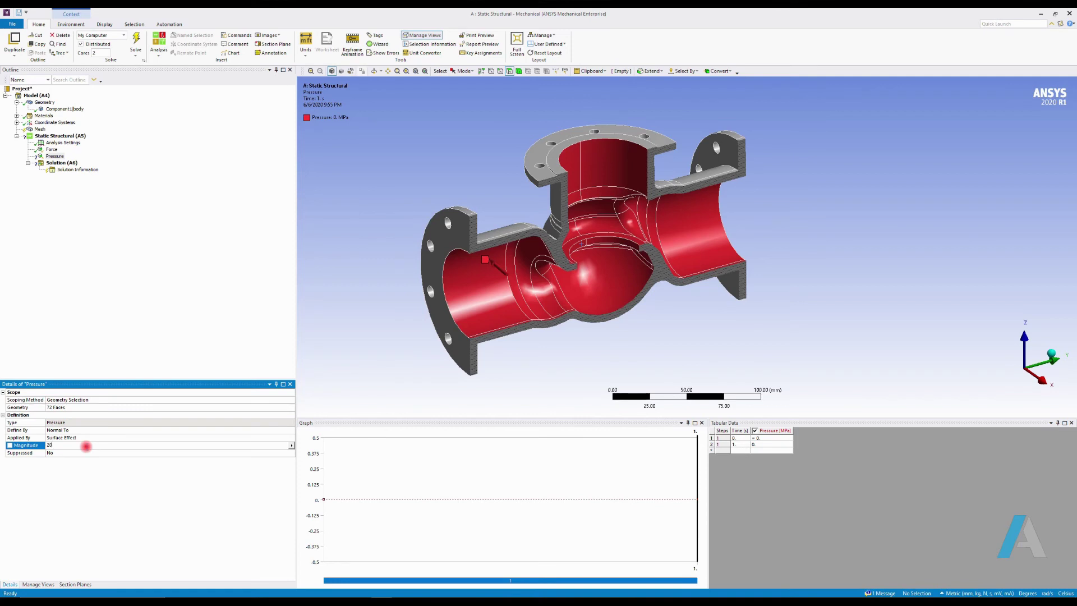
type("20")
key("Return")
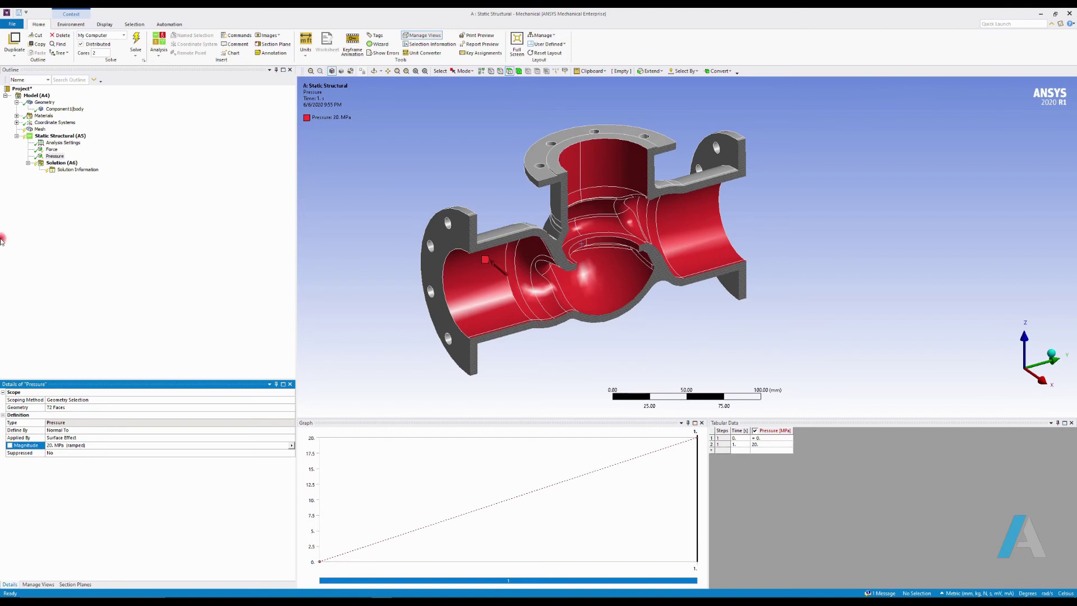
Add a fixed support scoped to the outer face of the near end flange, and solve the static structural analysis
right_click(72, 136)
left_click(90, 137)
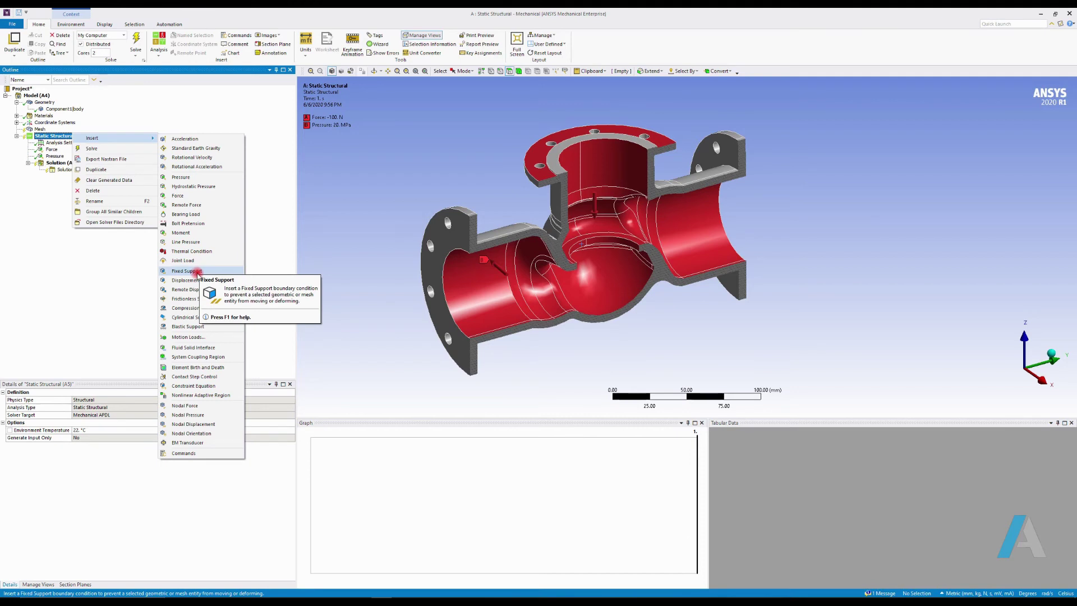
left_click(196, 272)
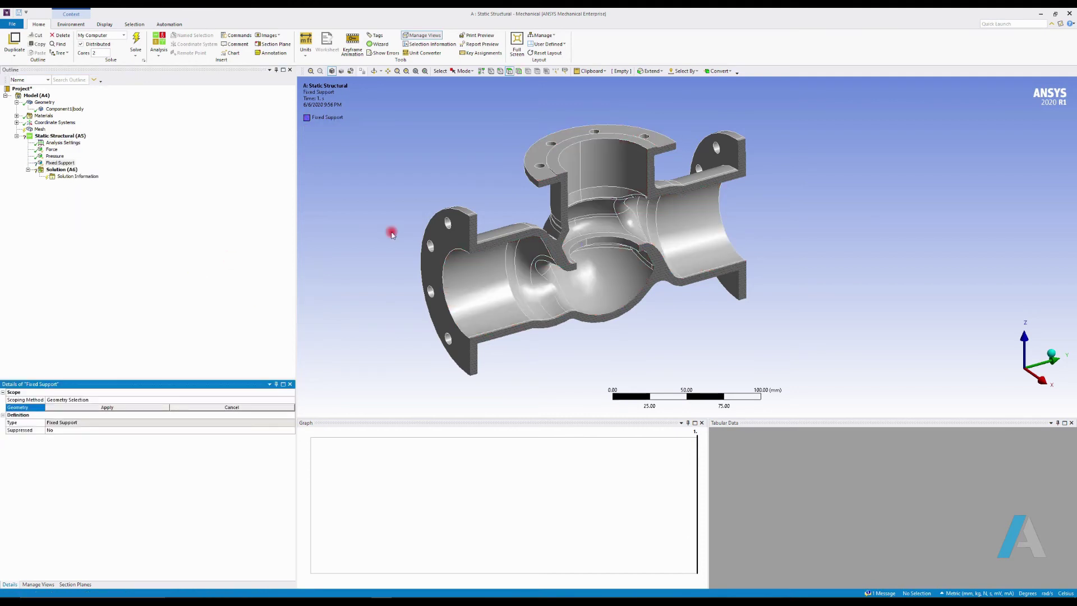
left_click(459, 240)
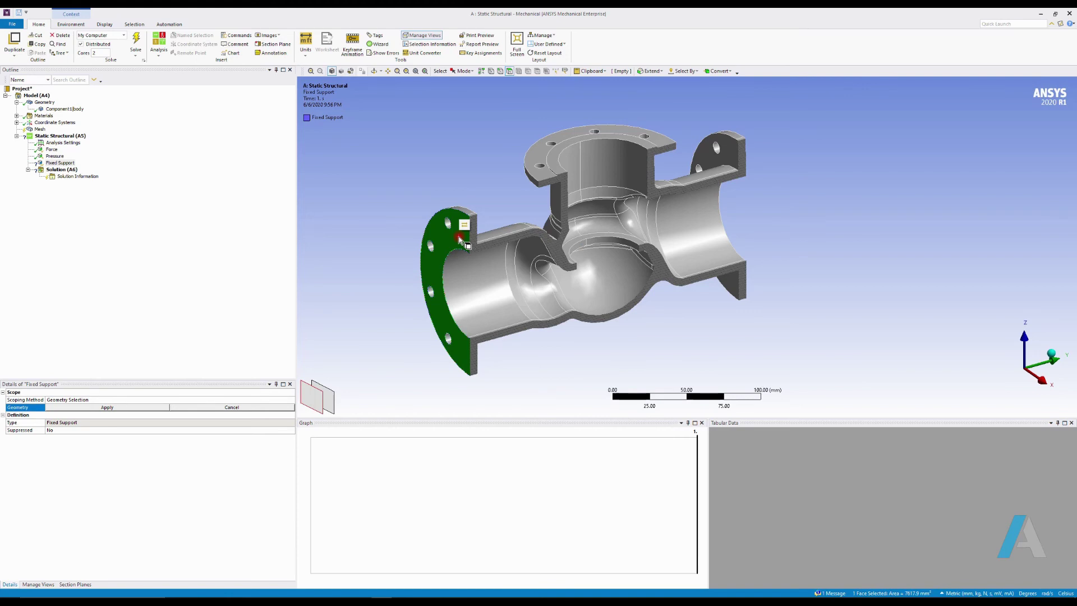
left_click(132, 409)
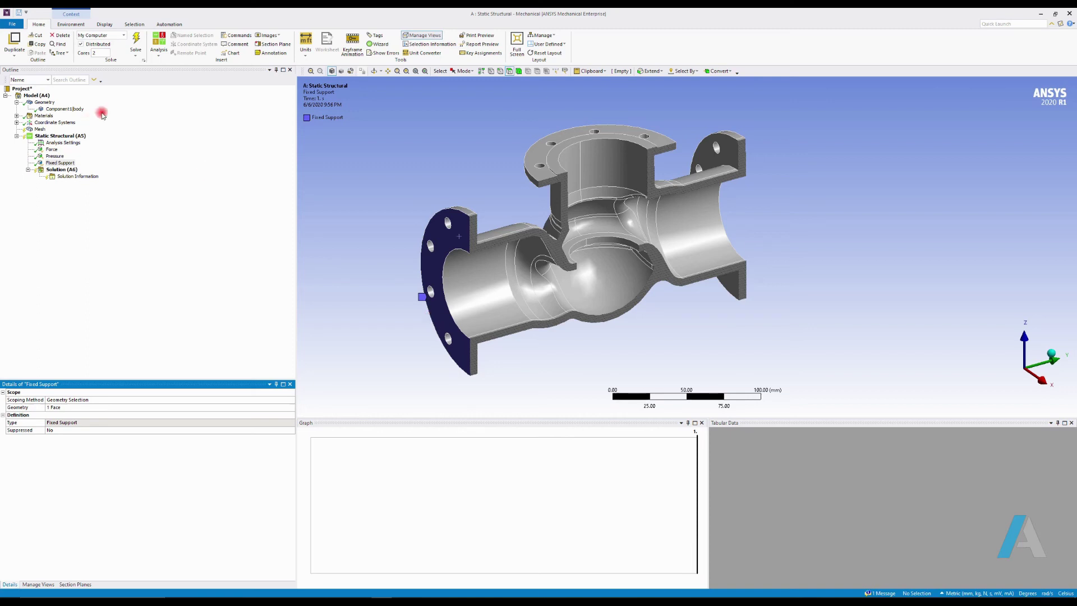
left_click(136, 40)
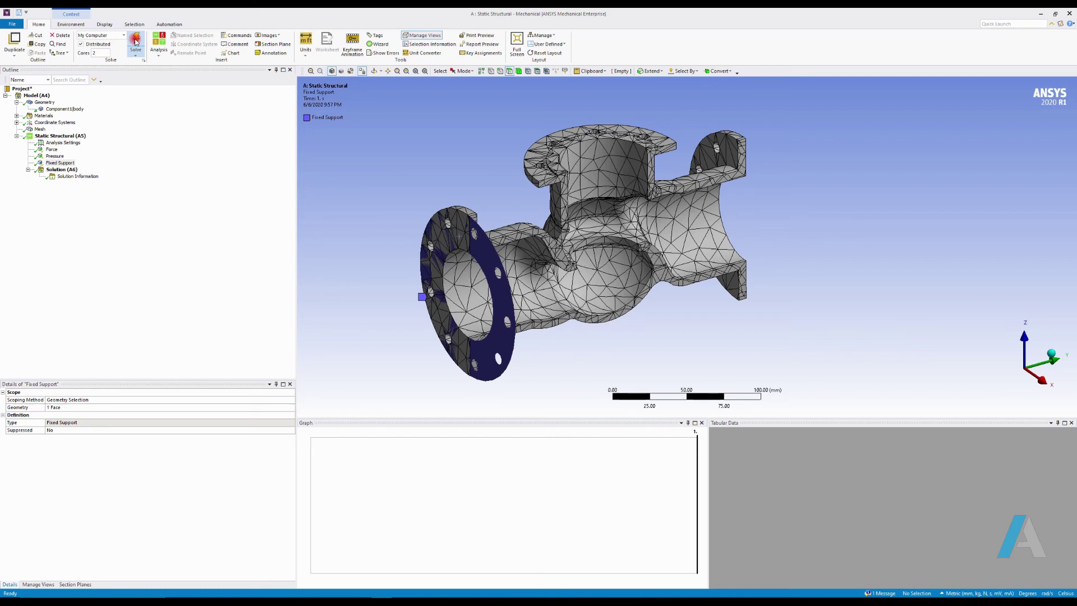
Add a total deformation result for all bodies to the solution and evaluate it
left_click(62, 170)
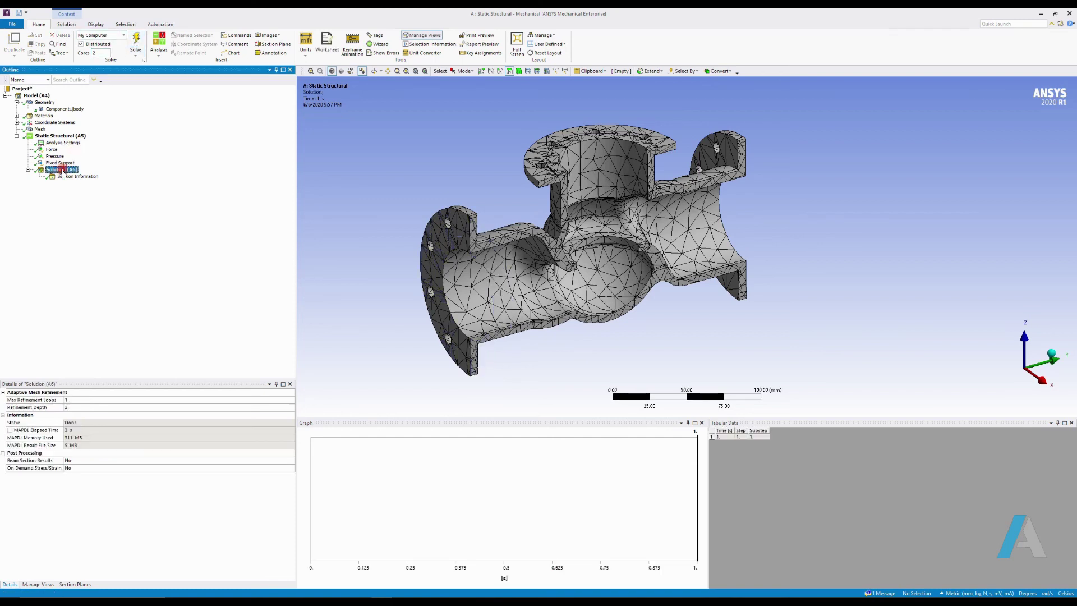
right_click(63, 172)
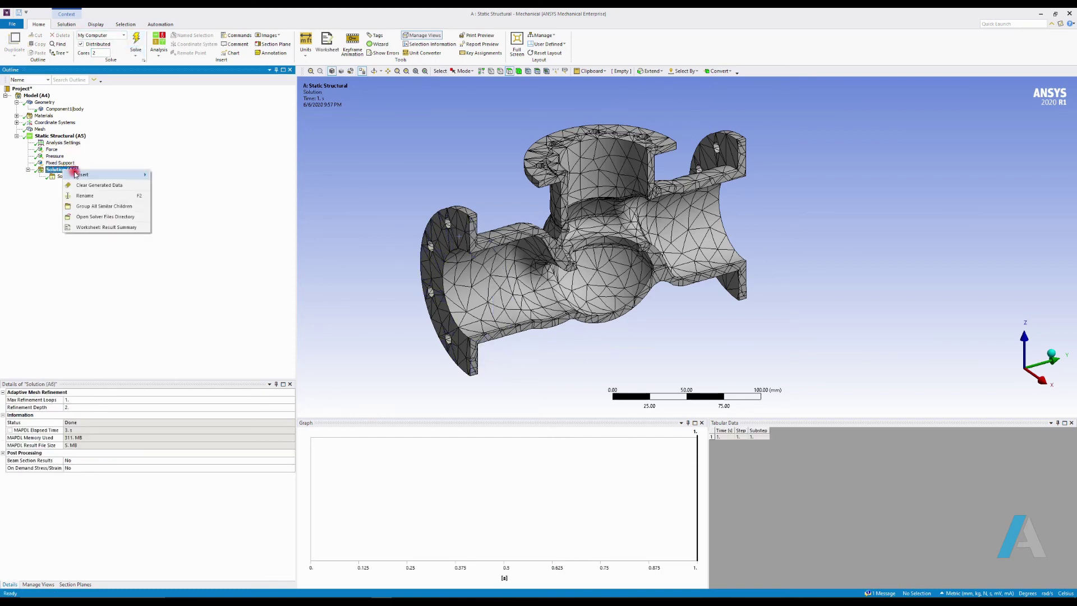
left_click(100, 176)
mouse_move(182, 175)
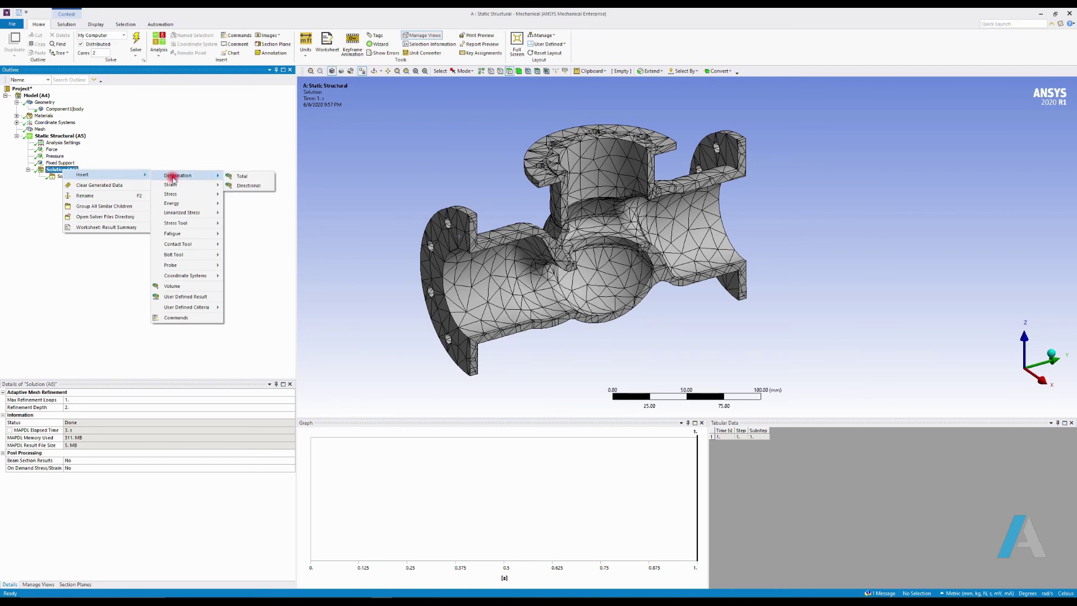
left_click(250, 176)
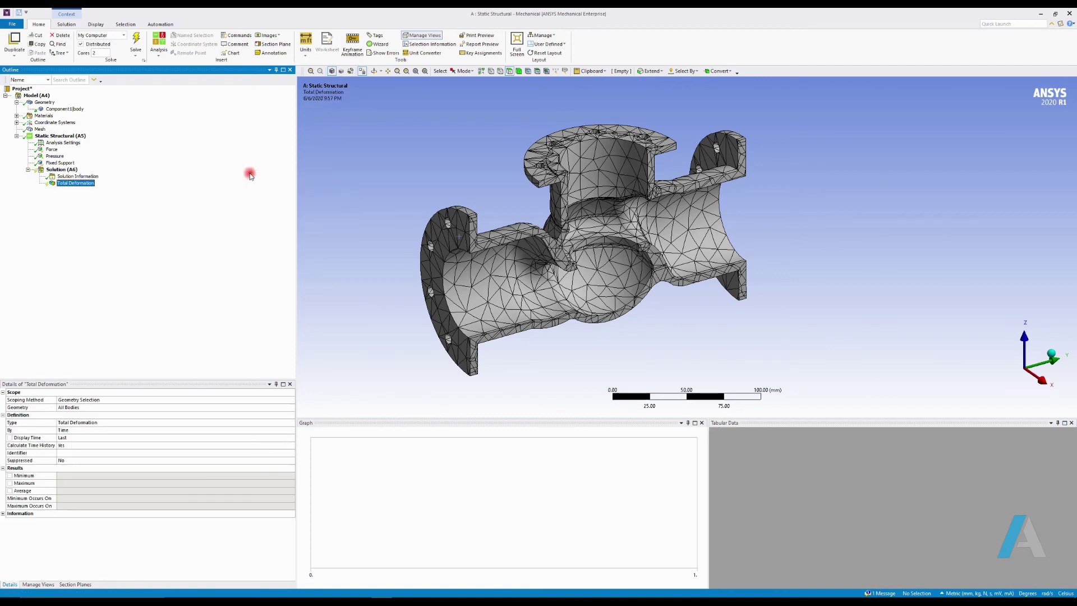
right_click(66, 185)
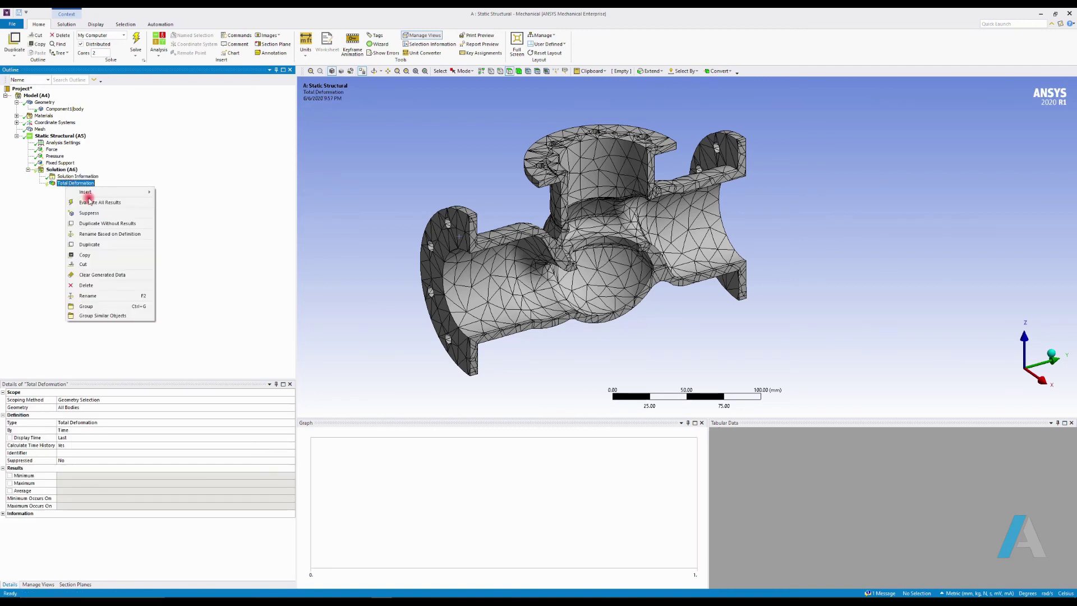
left_click(93, 203)
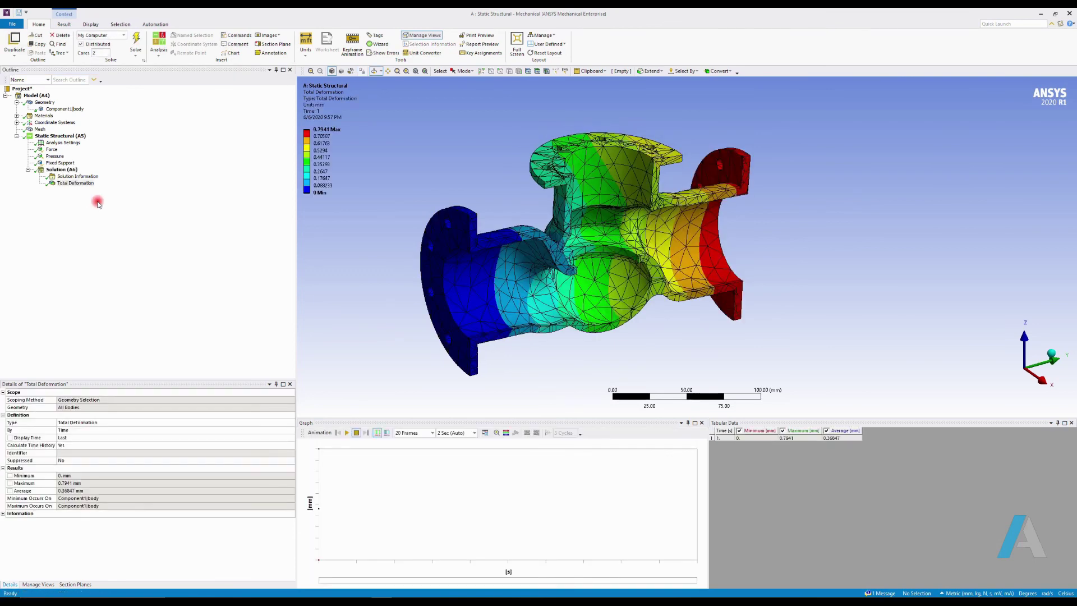